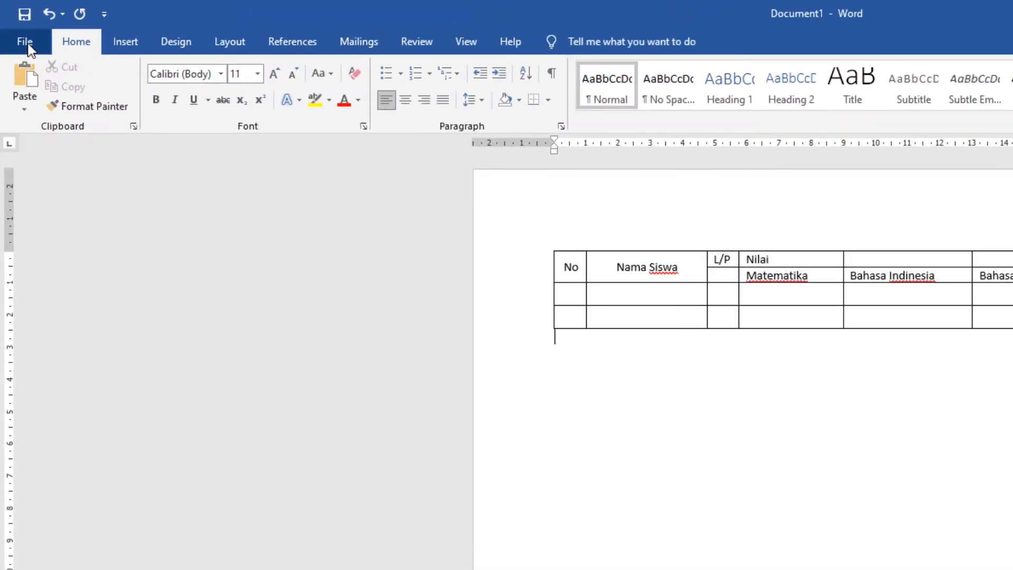
- Create a new blank document
left_click(27, 43)
left_click(71, 278)
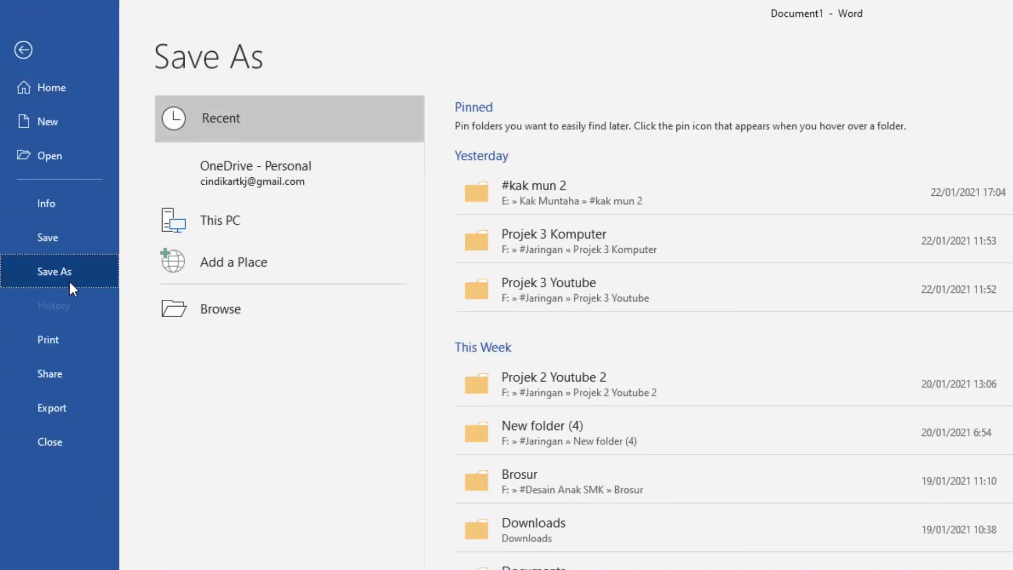
left_click(52, 127)
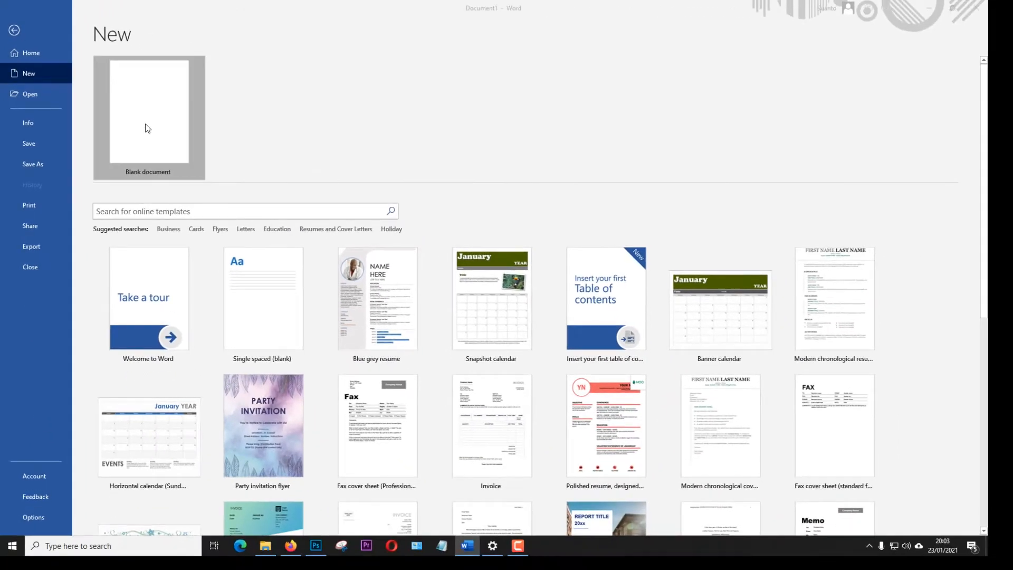
left_click(148, 128)
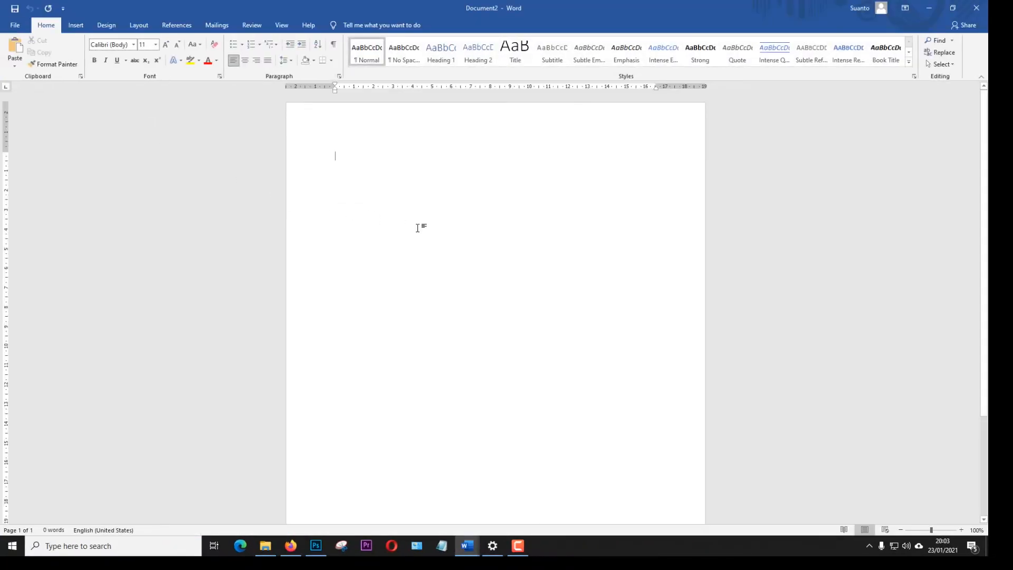
- Enter the two title lines "DAFTAR NILAI KELAS XII SMK YASMIDA" and "TP 2020/2021", leaving a new line below them
type("D")
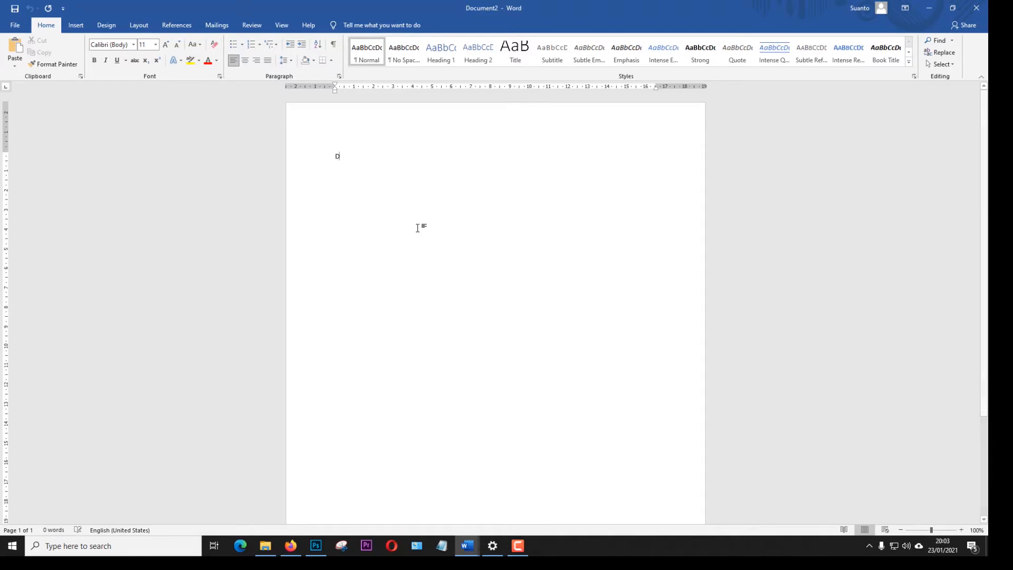
type("AFTAR NILA")
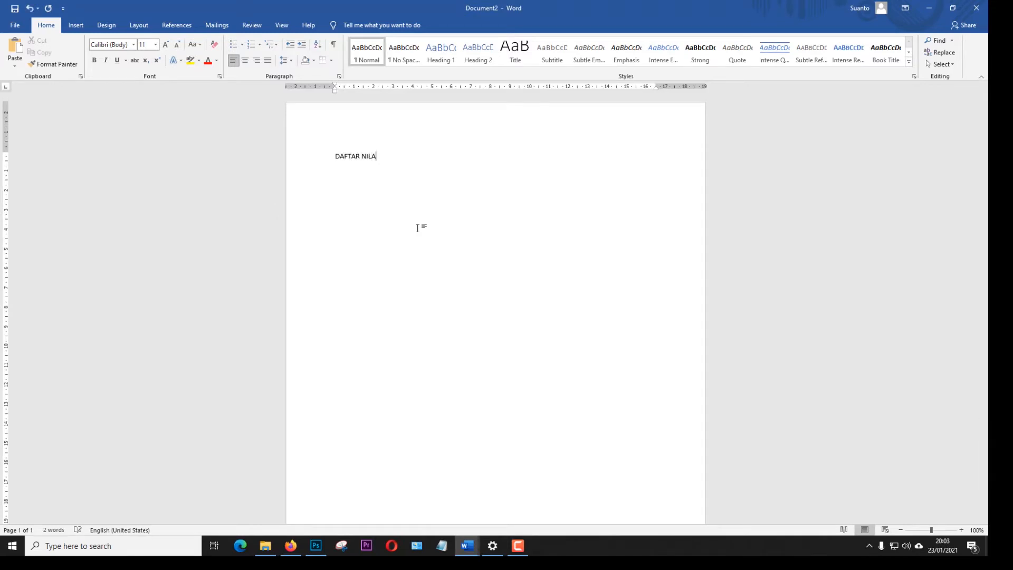
type("I KELAS XII")
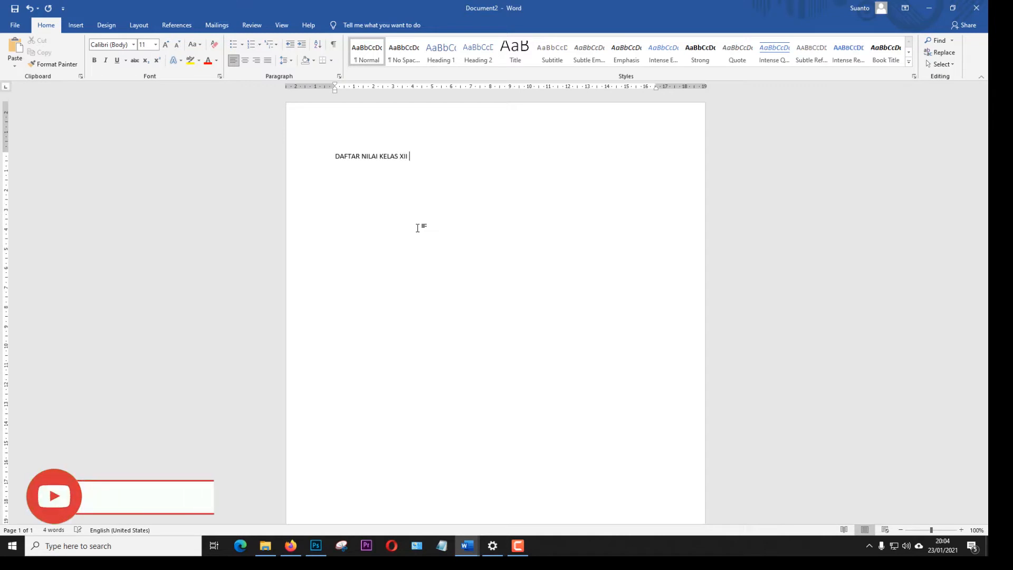
type(" SMK YASMIDA")
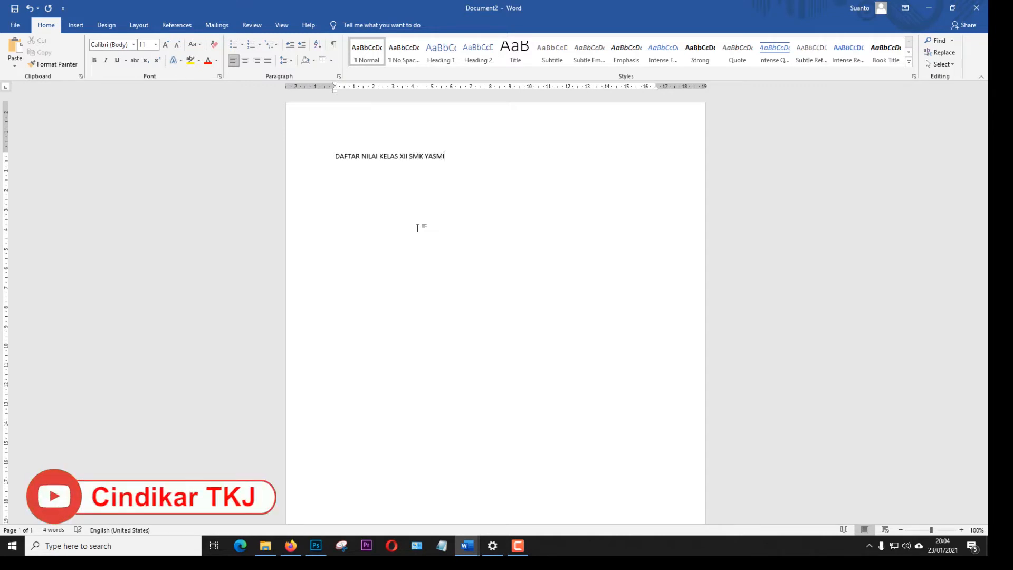
key("Return")
type("TP 20")
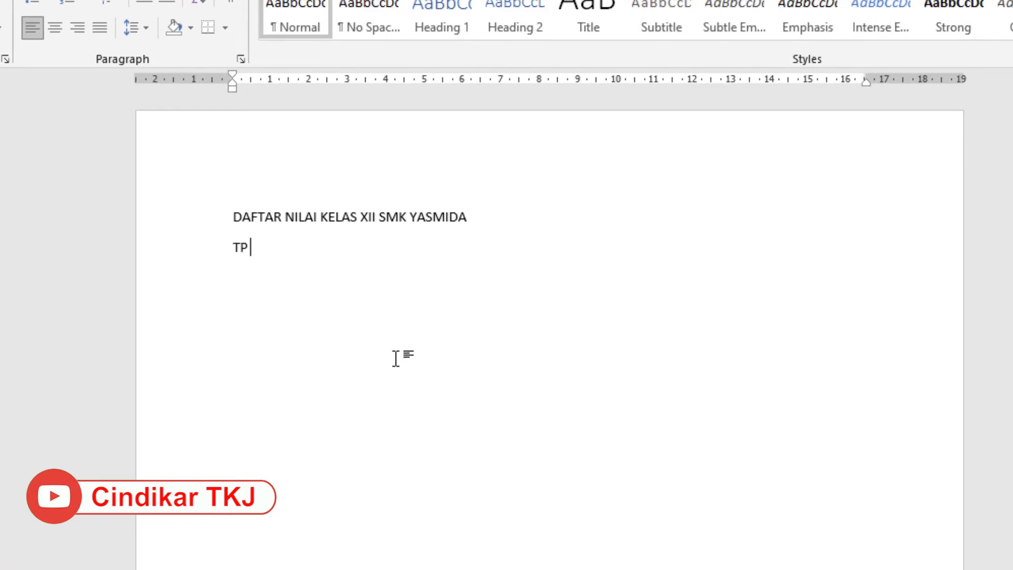
type("20/2021")
key("Return")
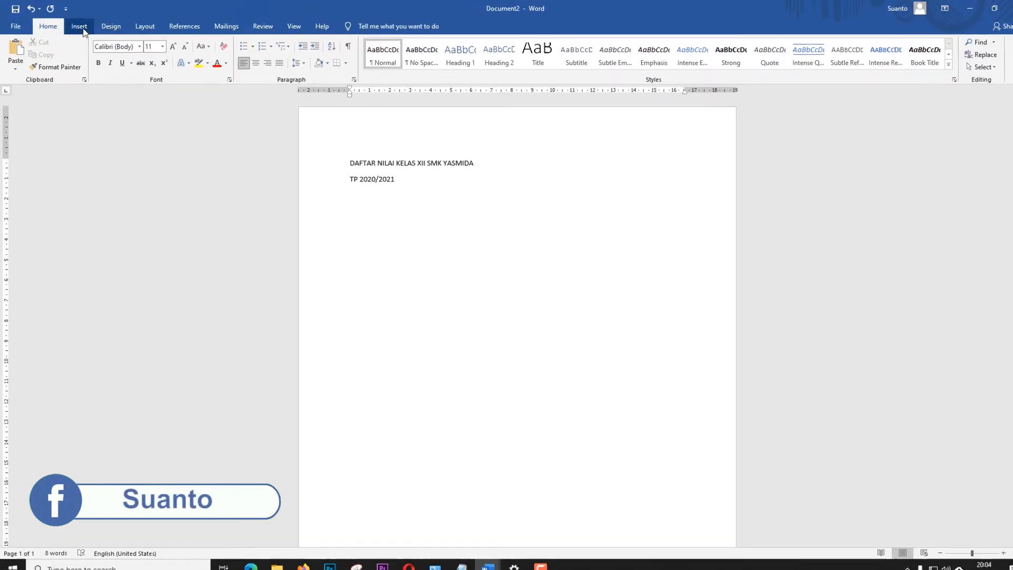
- Insert a table with 5 columns and 3 rows below the title lines
left_click(79, 26)
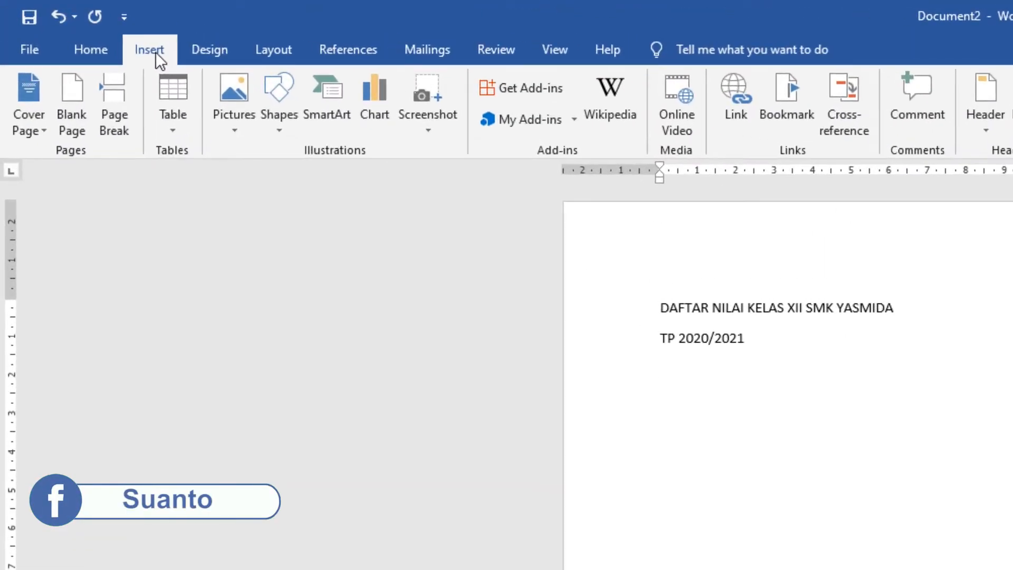
left_click(179, 127)
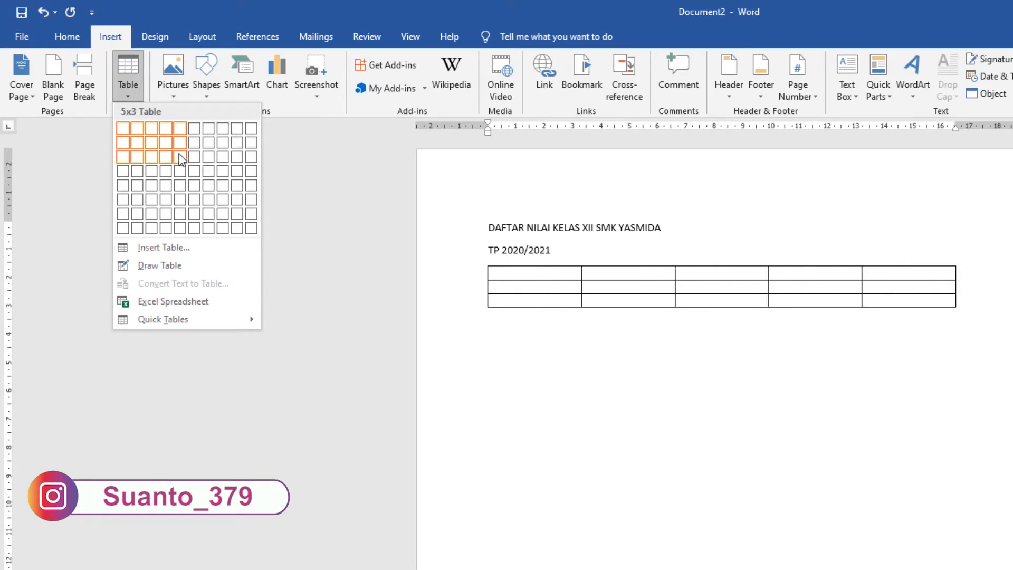
left_click(182, 153)
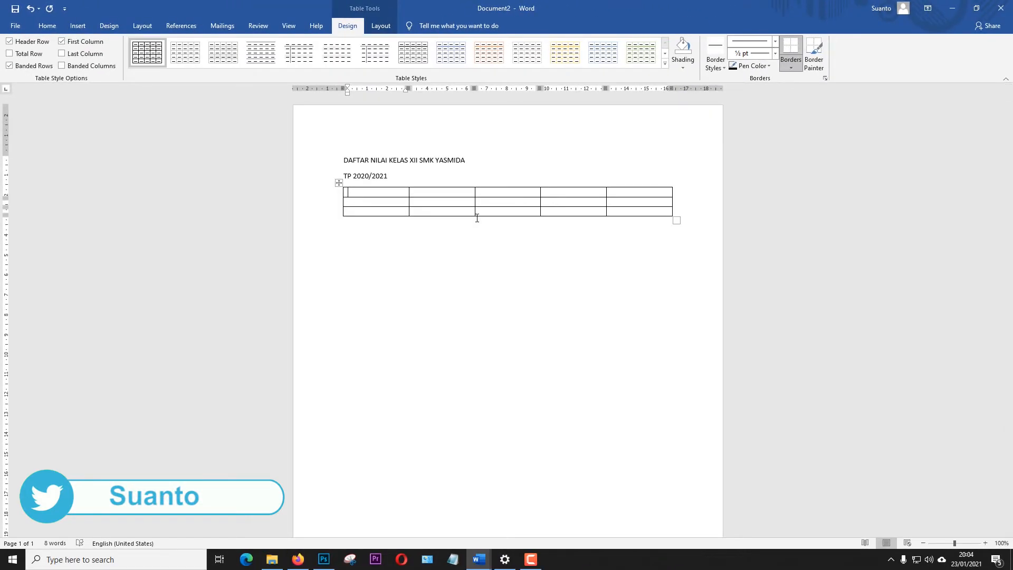
- Fill the first four header cells of the table with NO, NAMA SISWA, JENIS KELAMIN and KELAS
type("N")
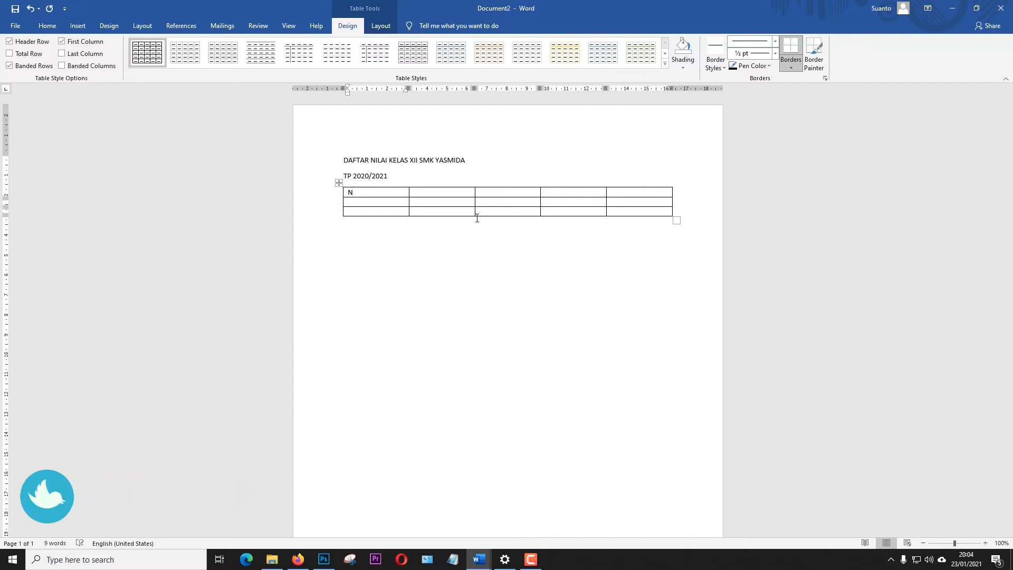
type("O")
key("Tab")
type("NAMA SISWA")
key("Tab")
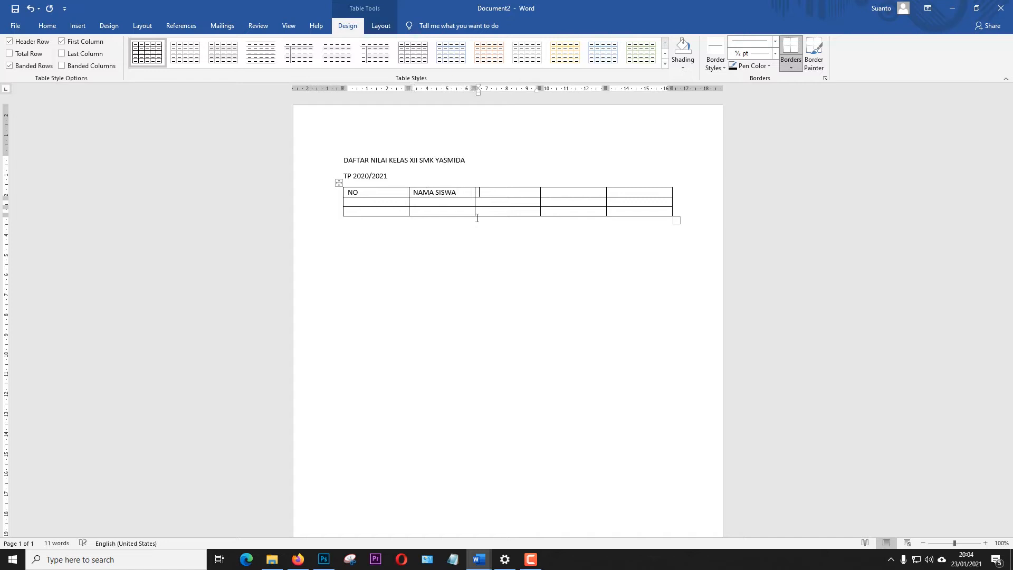
type("JENIS KELAM")
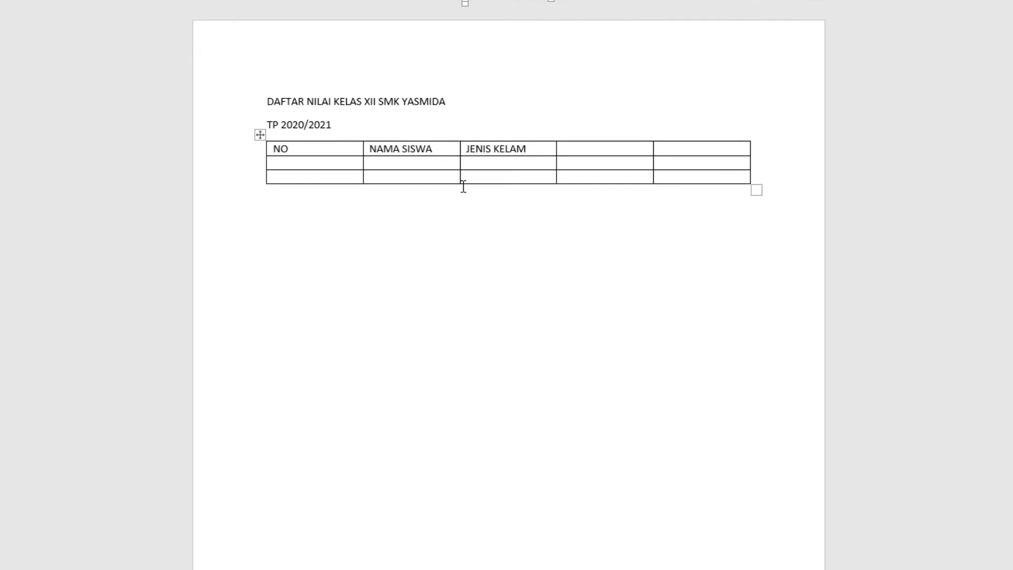
type("IN")
key("Tab")
type("KELAS")
- Add two more columns to the right of the table's last column
left_click(693, 150)
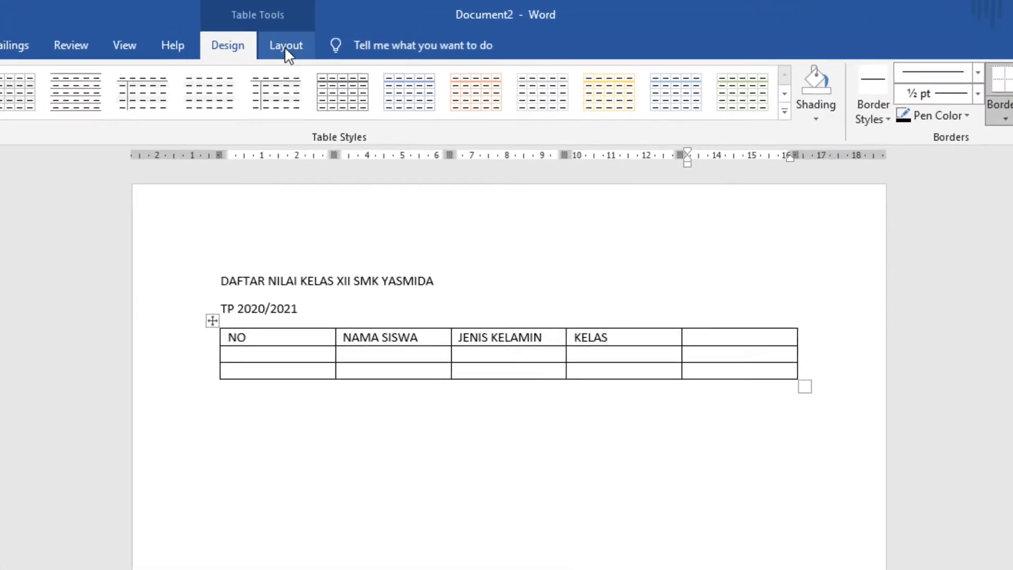
left_click(381, 25)
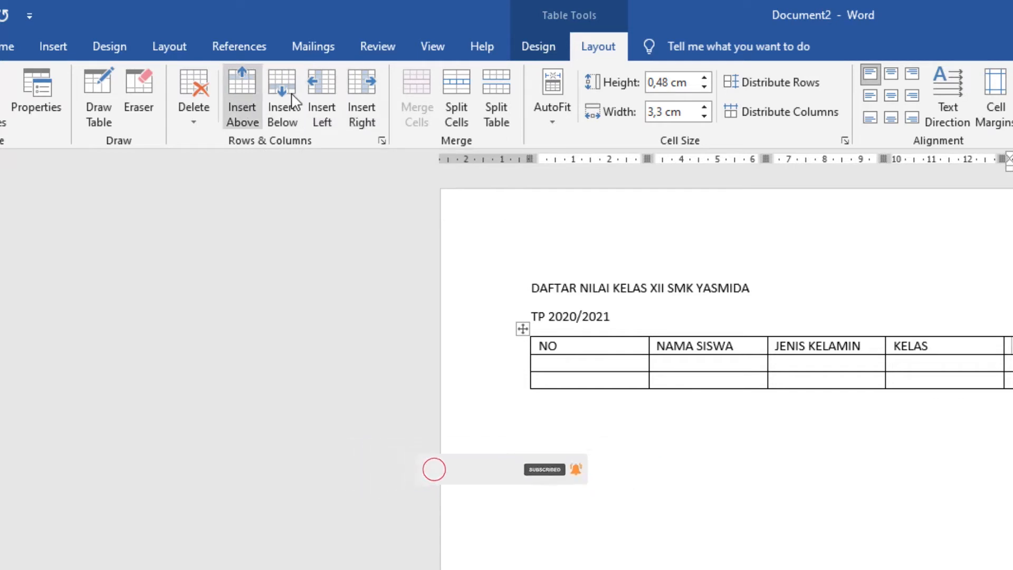
left_click(349, 95)
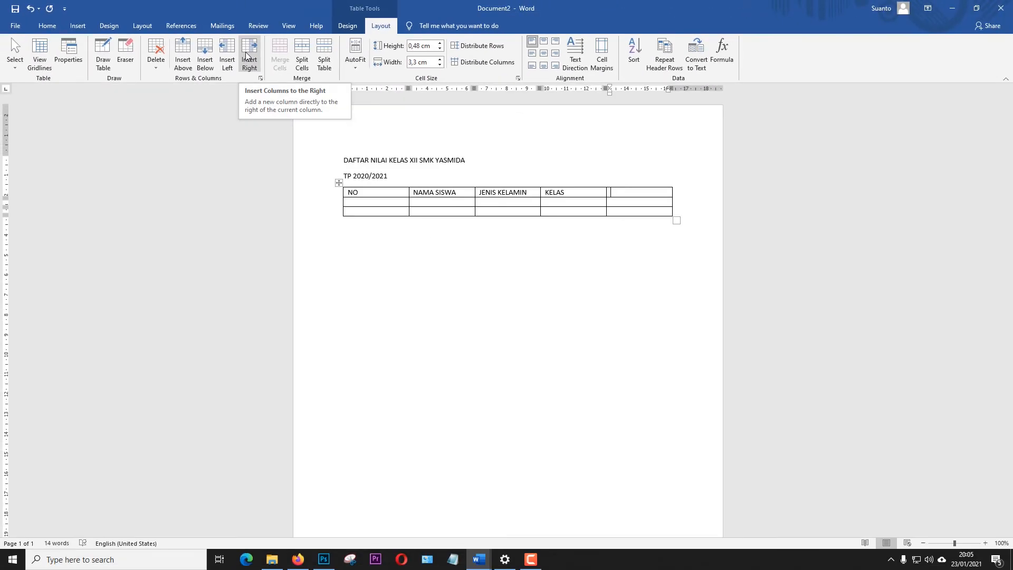
left_click(246, 54)
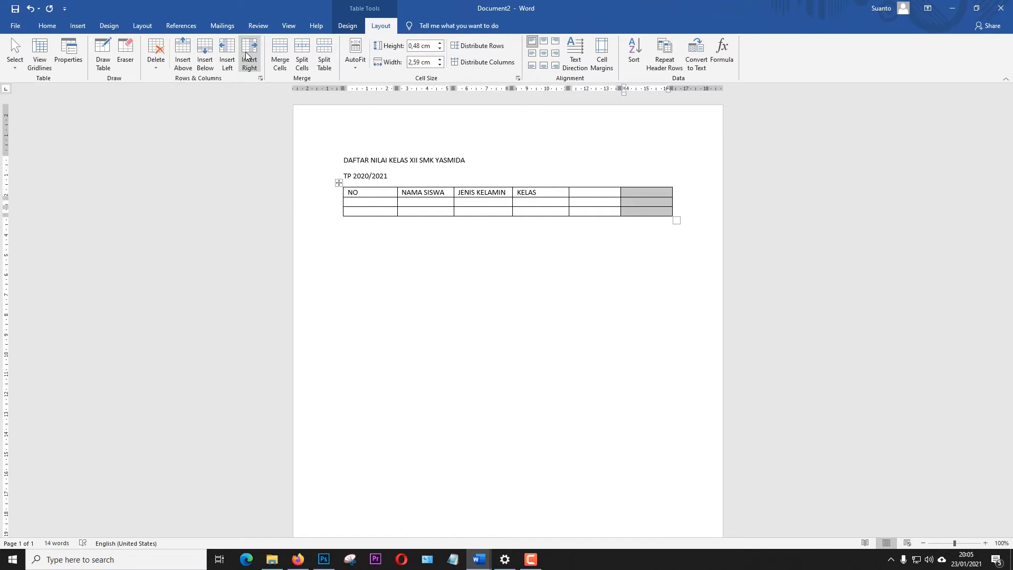
left_click(246, 54)
left_click(685, 176)
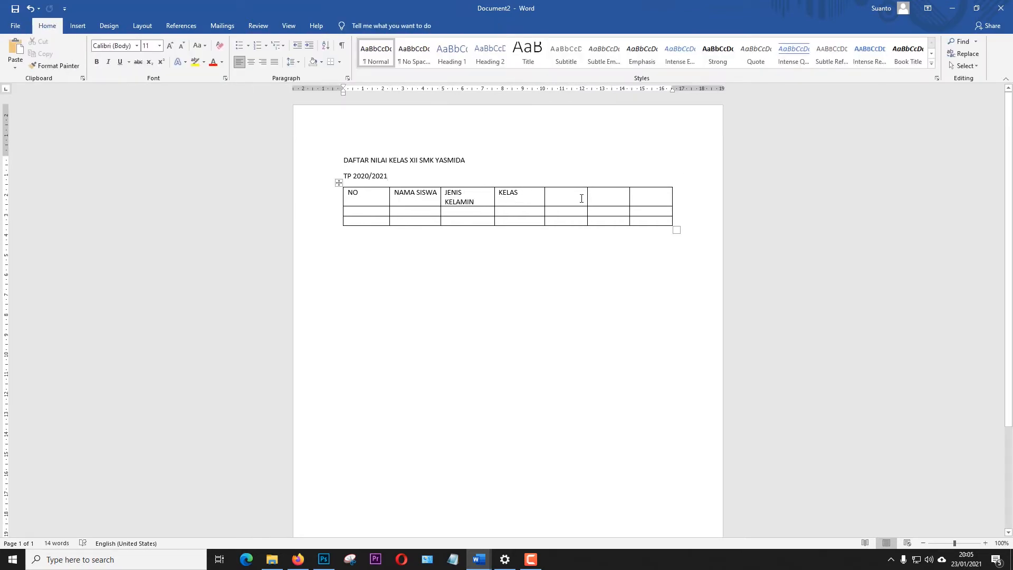
- Enter NILAI in the fifth header cell, and MATEMATIK, B. INGGRIS and B. INDONEISA in the second row from that column on
left_click(569, 196)
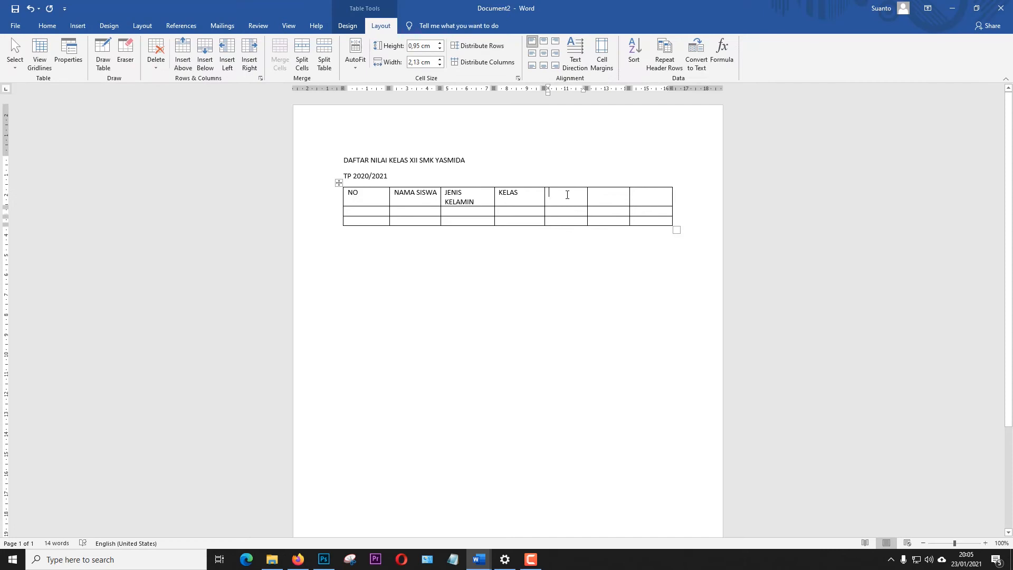
type("NILAI")
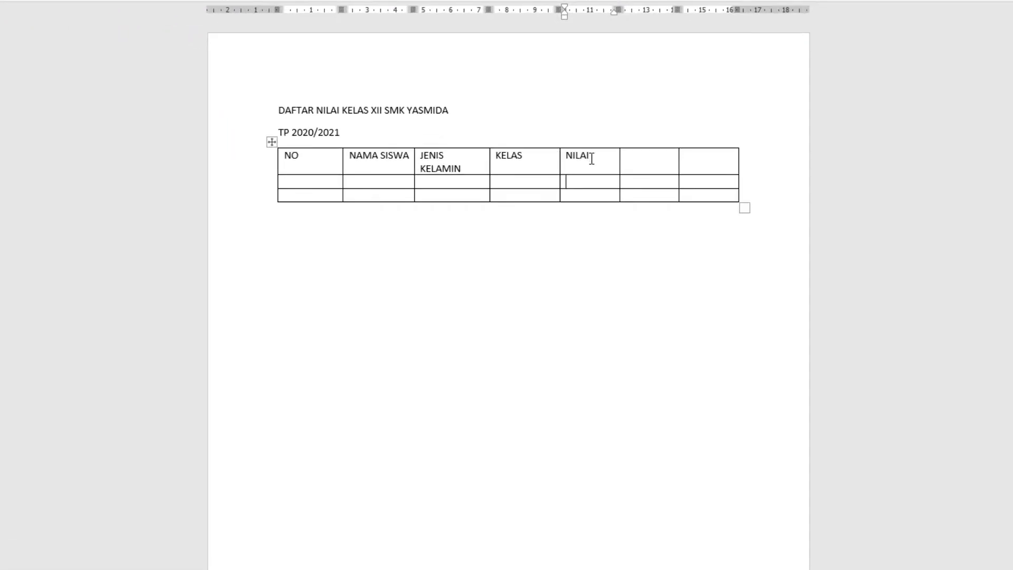
type("MATEMATIK")
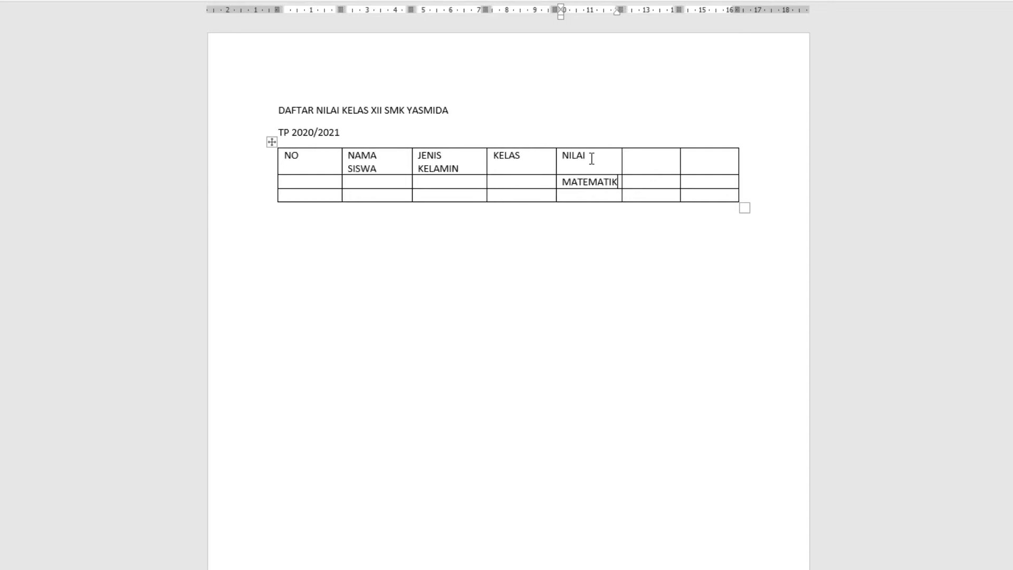
key("Tab")
type("B. IG")
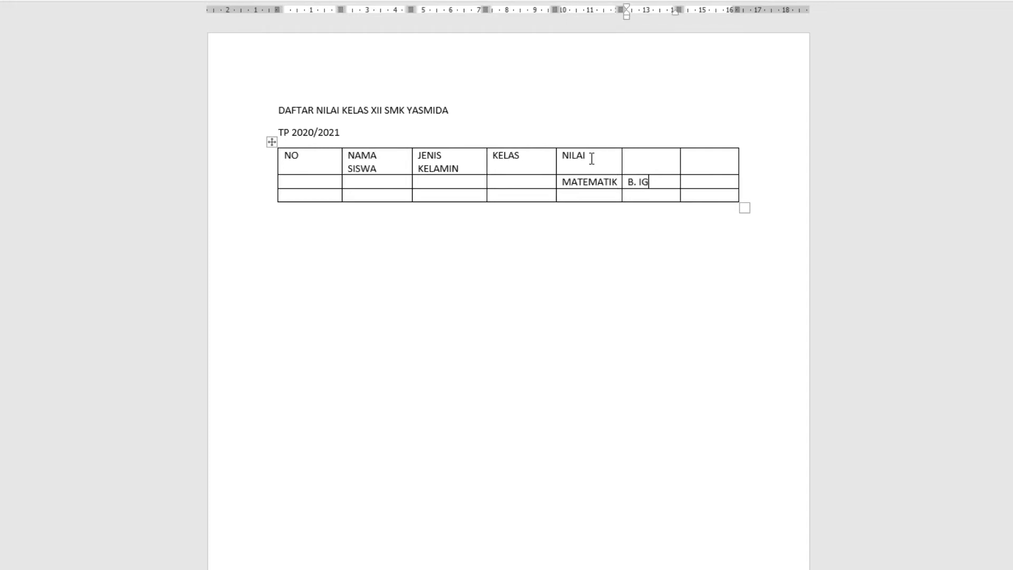
key("BackSpace")
type("NGGRIS")
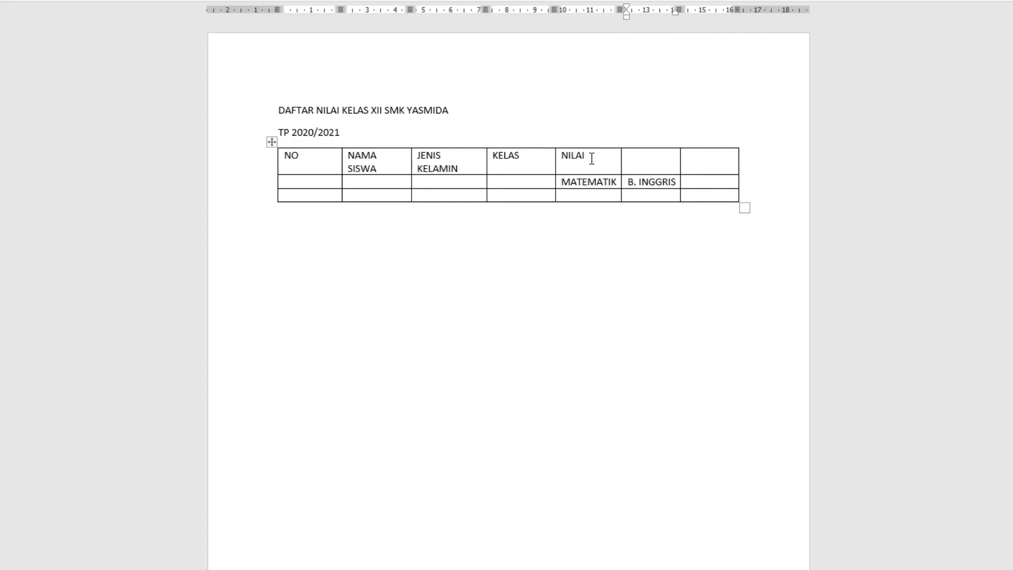
key("Tab")
type("B")
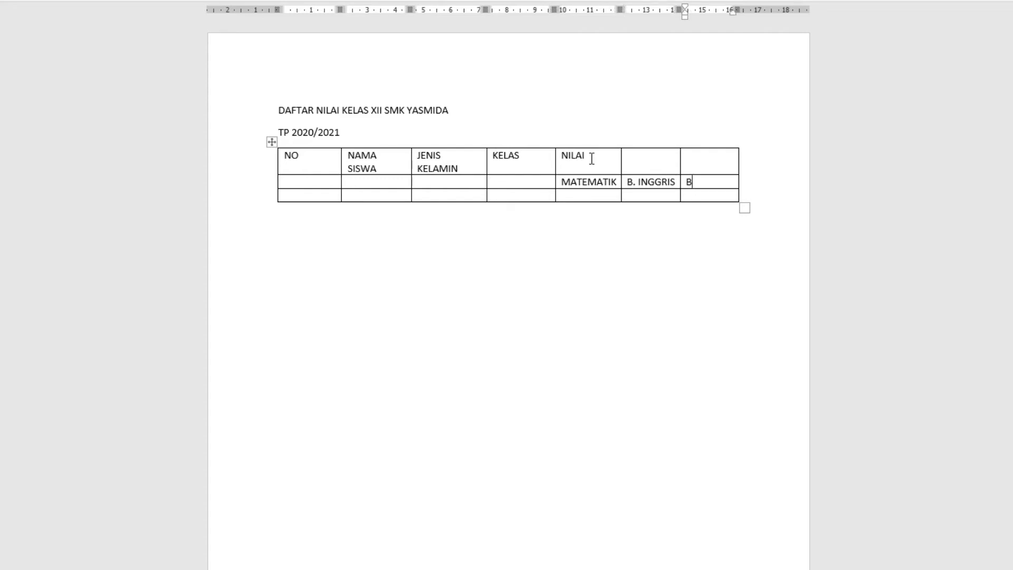
type(". INDONEISA")
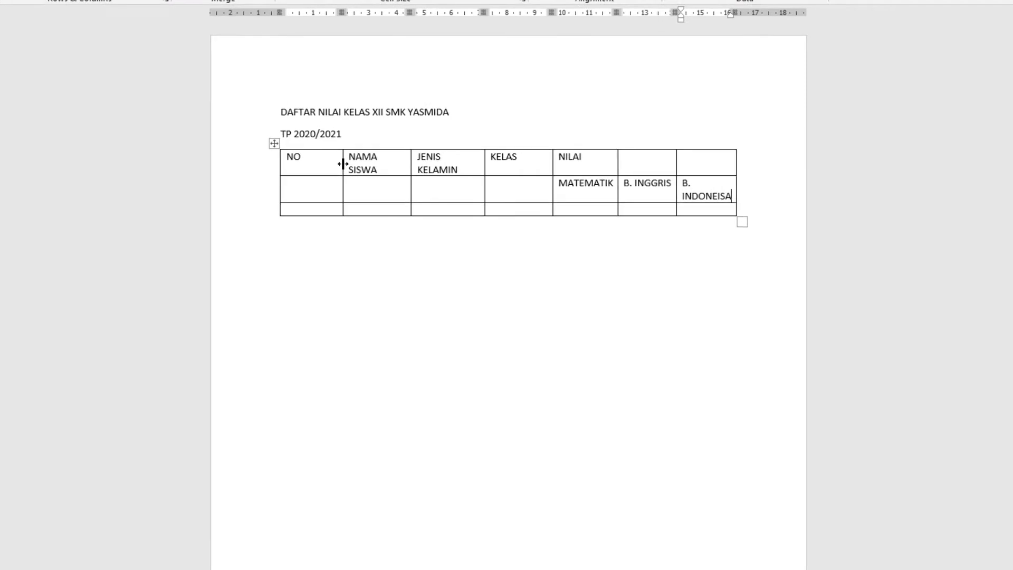
- Adjust the table's column widths so that every heading, including JENIS KELAMIN and B. INDONEISA, fits on one line
left_click_drag(343, 164, 308, 162)
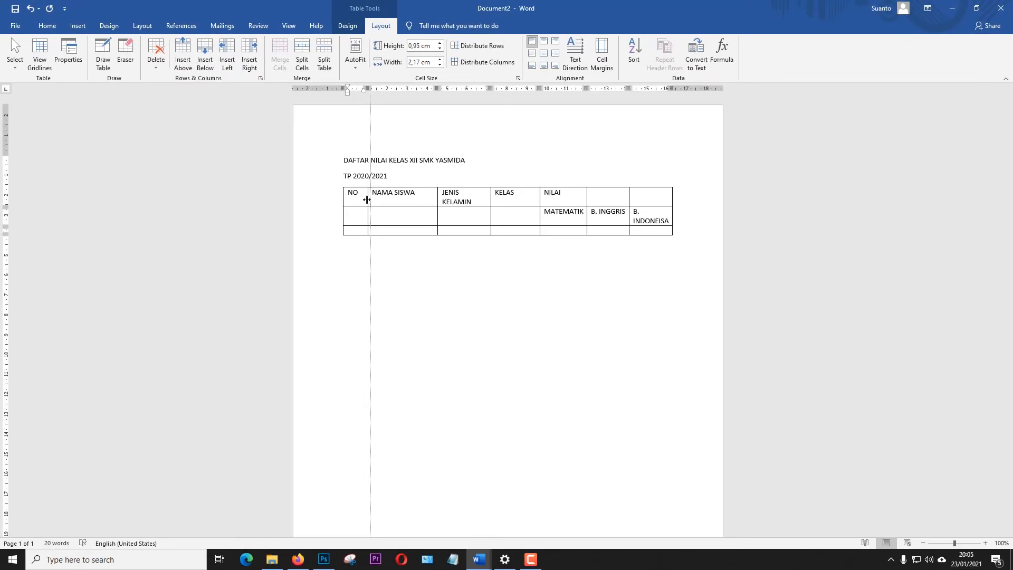
left_click_drag(438, 197, 434, 199)
left_click_drag(539, 204, 523, 205)
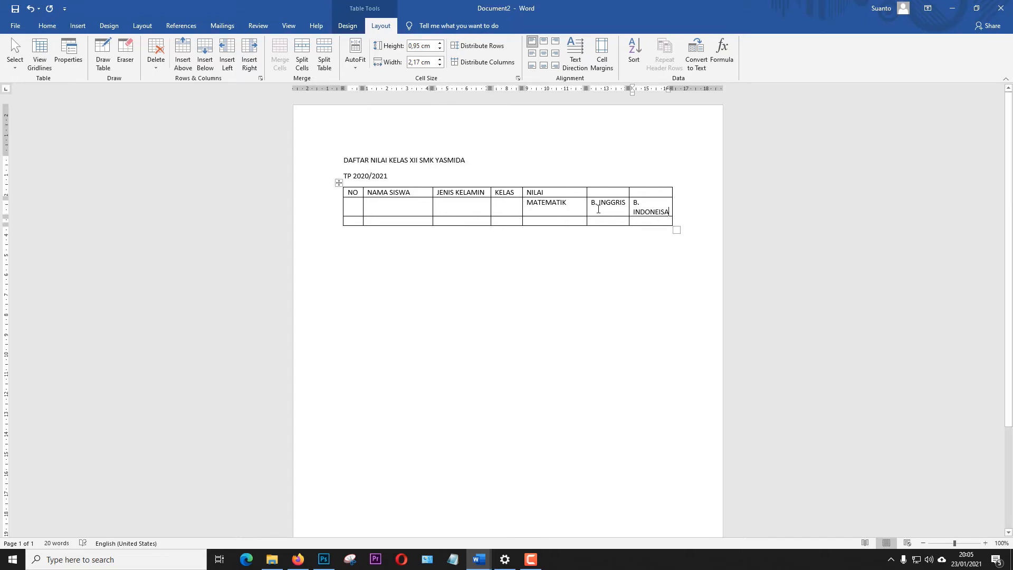
left_click_drag(586, 206, 619, 206)
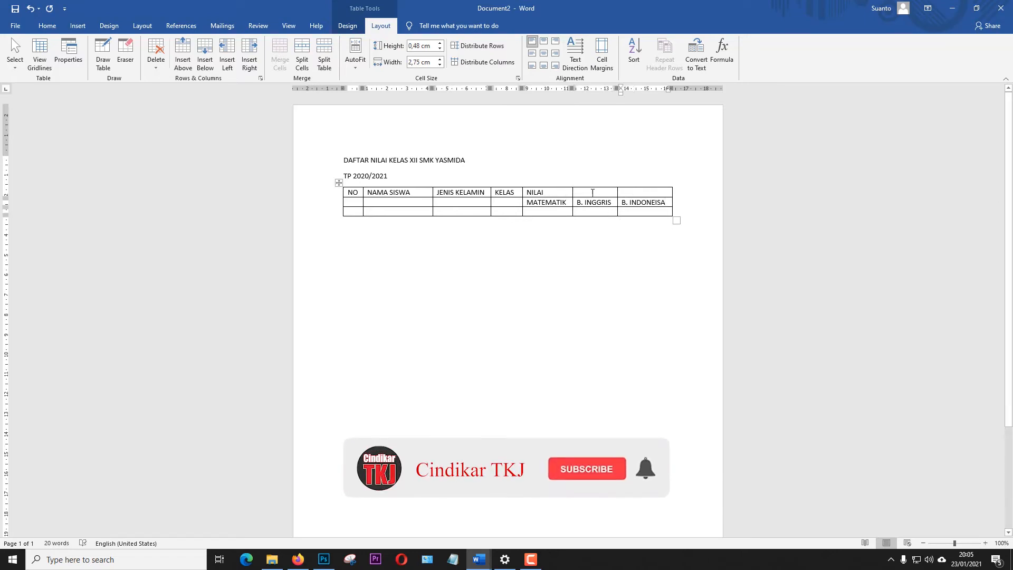
- Merge the NILAI cell with the two empty header cells beside it and centre its text horizontally and vertically
left_click_drag(627, 193, 556, 192)
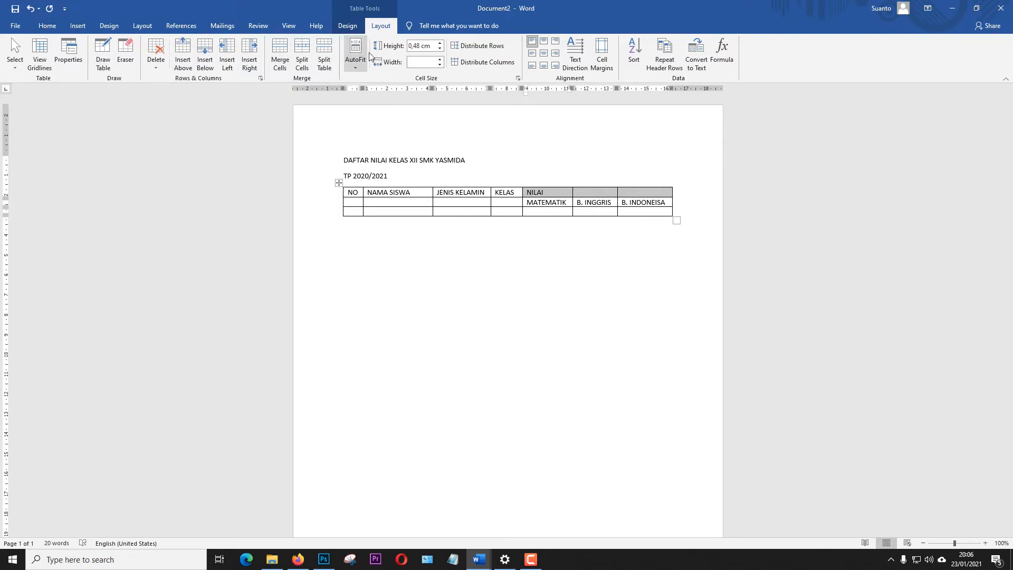
left_click(280, 52)
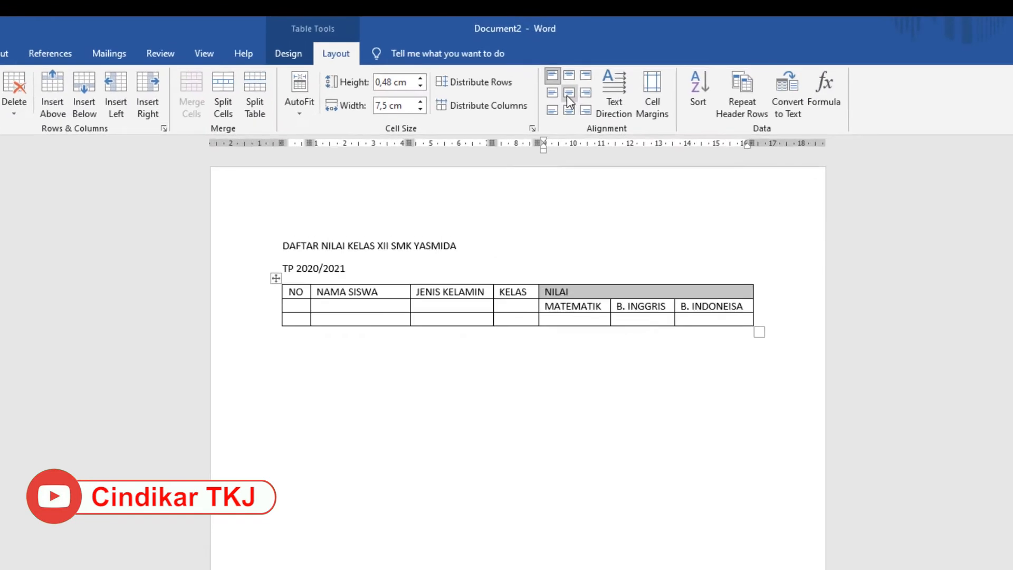
left_click(568, 93)
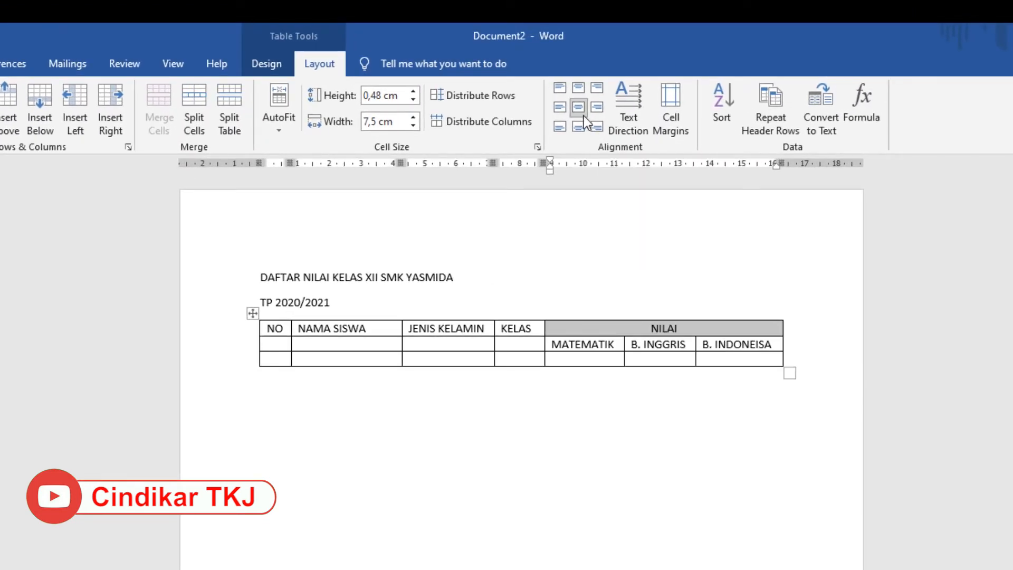
left_click(651, 226)
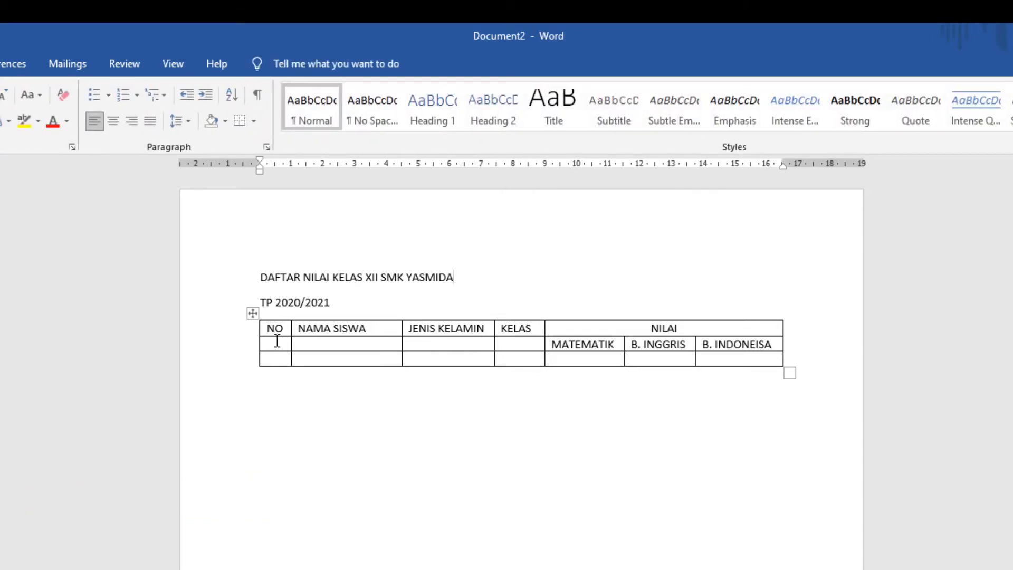
- Merge the NO header cell with the empty cell directly below it
left_click_drag(277, 341, 275, 328)
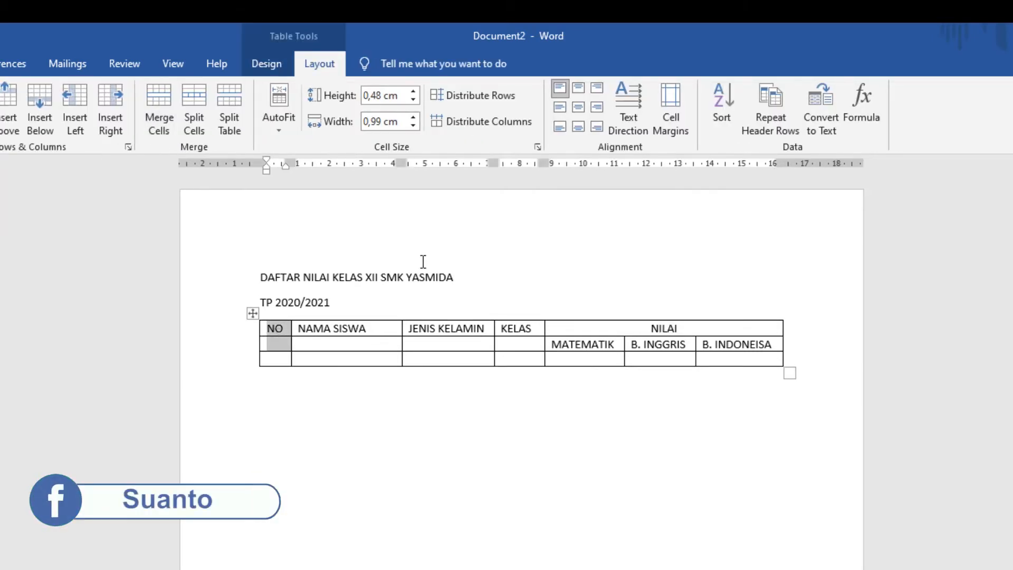
left_click(422, 262)
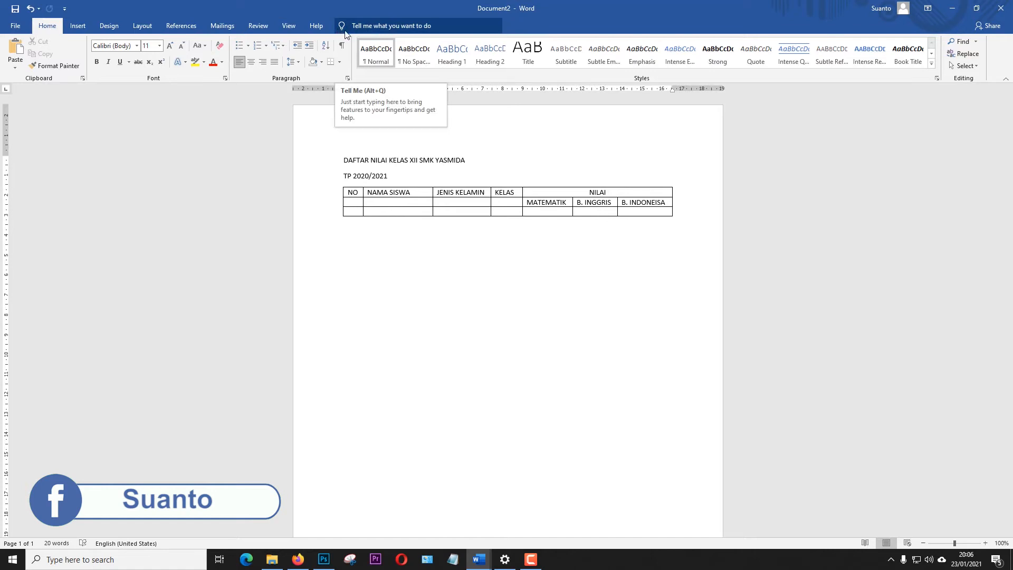
left_click_drag(355, 203, 354, 194)
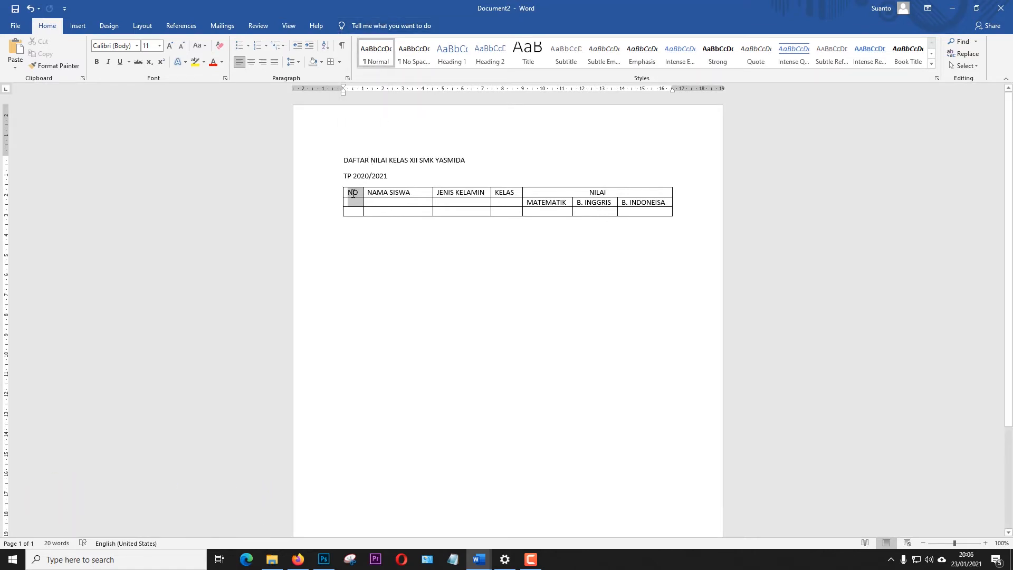
left_click(372, 26)
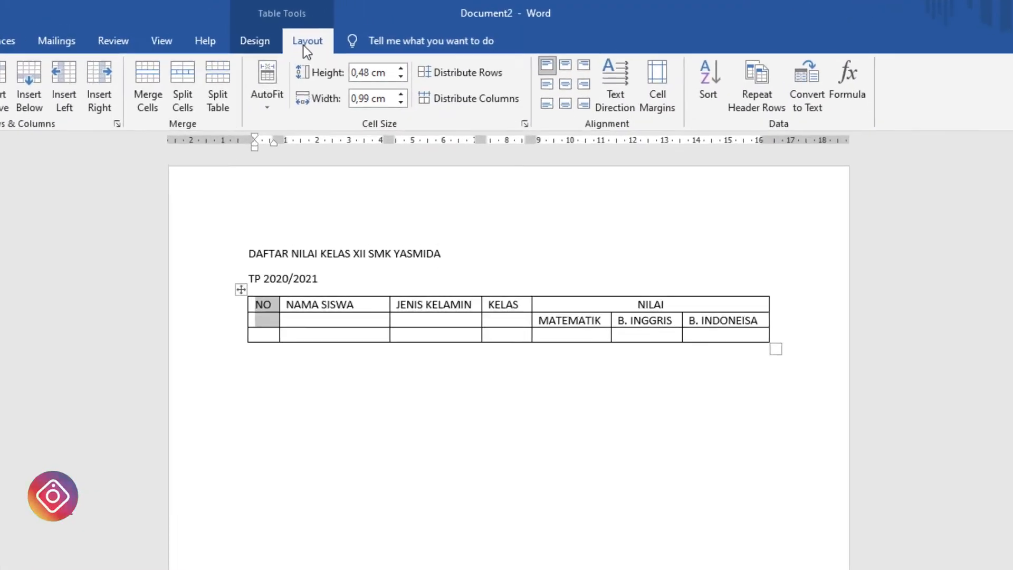
left_click(118, 95)
left_click(375, 274)
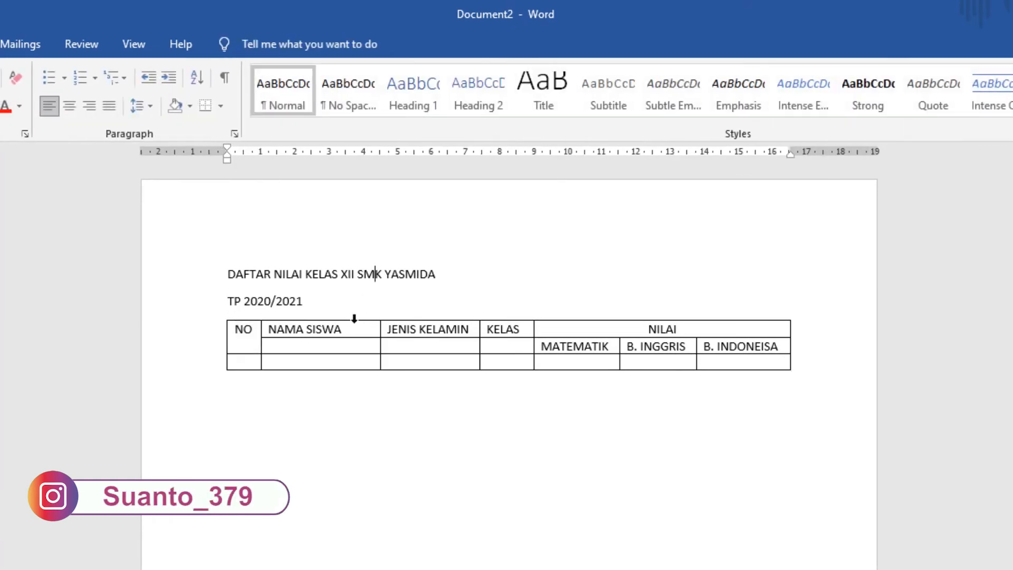
- Merge each of the NAMA SISWA, JENIS KELAMIN and KELAS header cells with the empty cell below it
left_click_drag(337, 342, 335, 329)
left_click(291, 44)
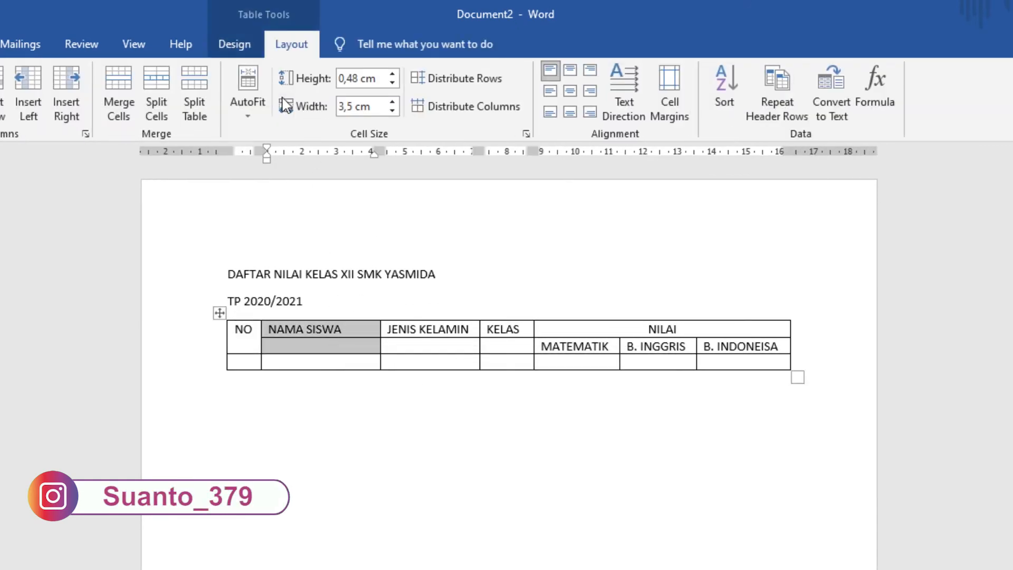
left_click(123, 89)
left_click_drag(428, 346, 428, 329)
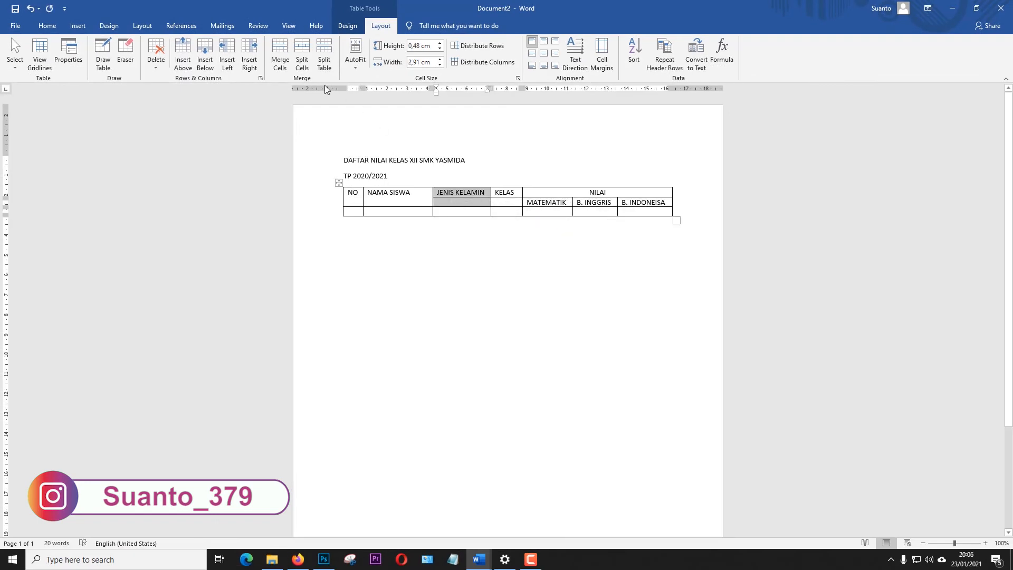
left_click(276, 59)
left_click_drag(506, 205, 352, 201)
left_click(280, 58)
- Centre the text of the merged NO, NAMA SISWA, JENIS KELAMIN and KELAS cells horizontally and vertically
left_click(487, 168)
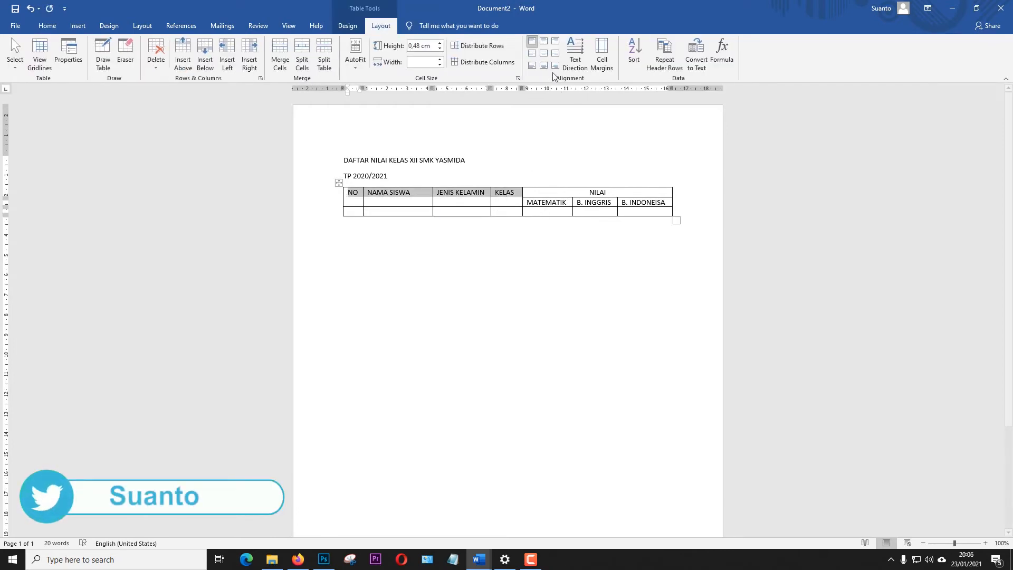
left_click(544, 52)
left_click(534, 143)
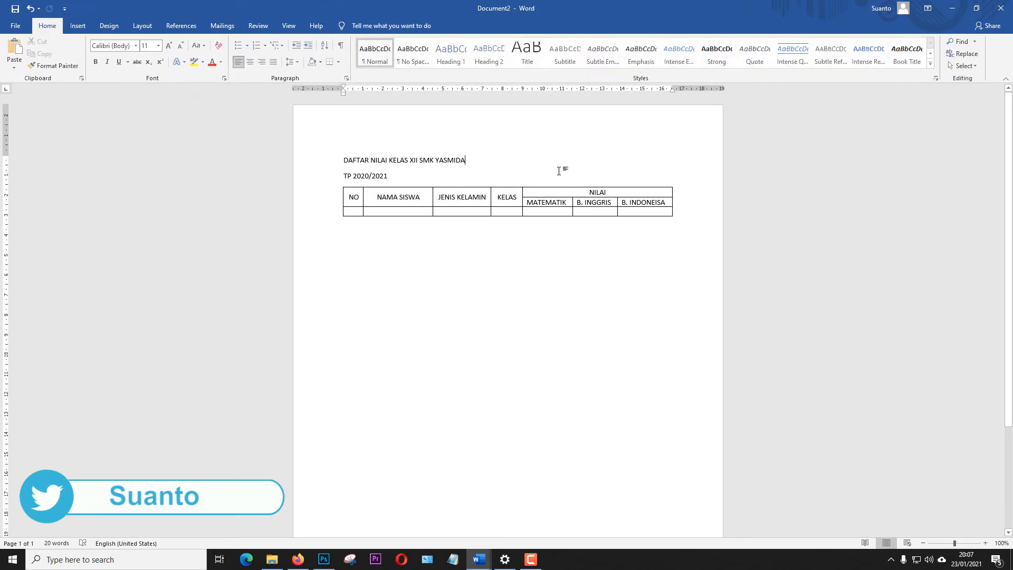
- Add ten more rows below the table's last row
left_click(530, 211)
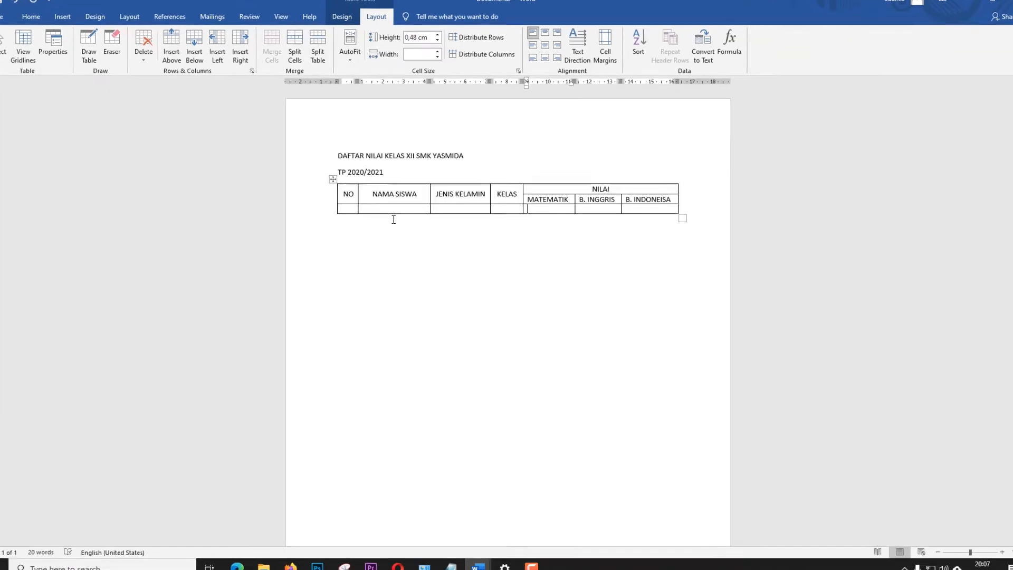
left_click(209, 66)
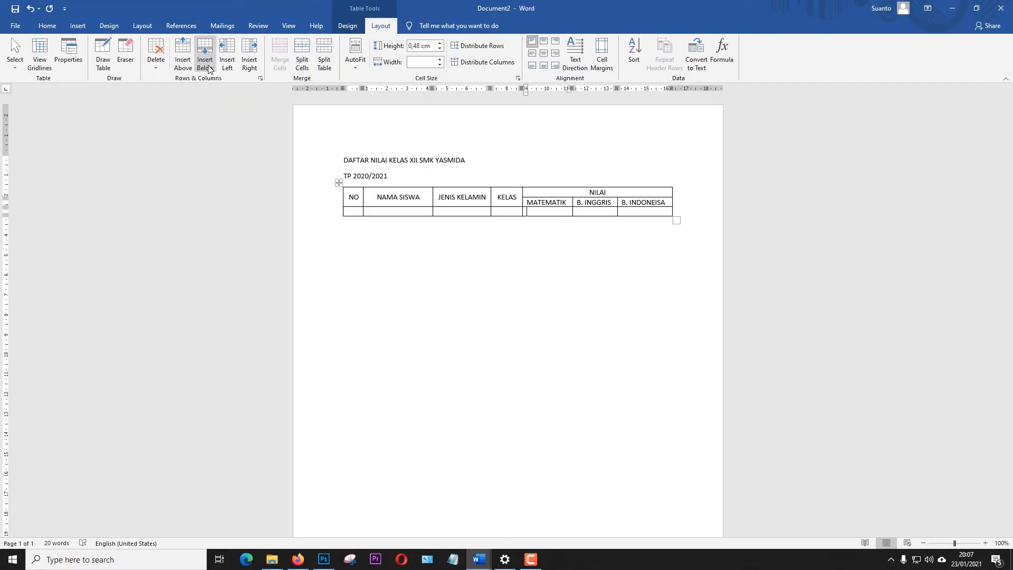
left_click(208, 69)
left_click(208, 69)
left_click(208, 69)
double_click(208, 70)
left_click(209, 69)
left_click(208, 69)
left_click(209, 69)
left_click(208, 69)
- Number the rows under the NO heading from 1 to 11
left_click(360, 208)
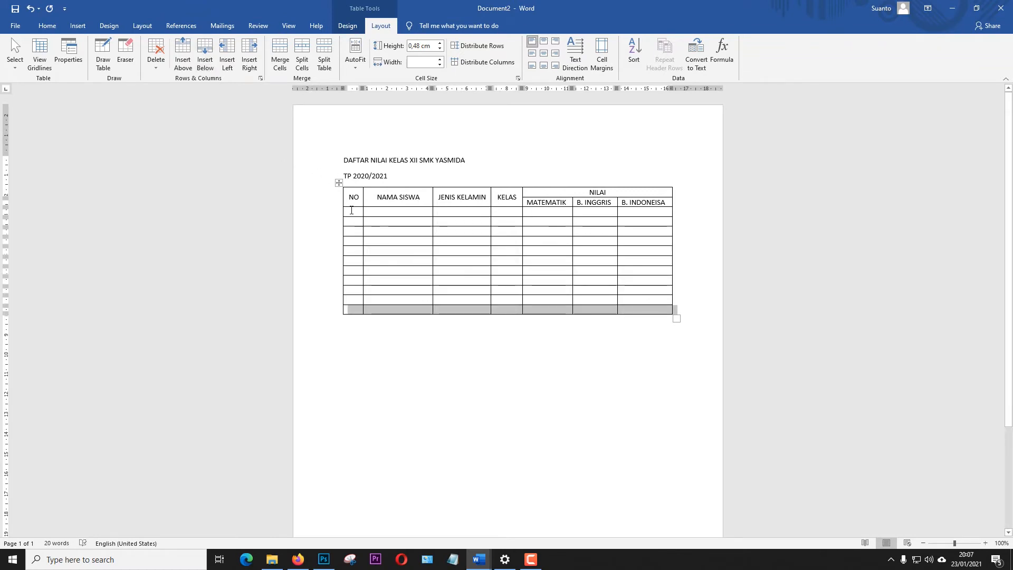
left_click(351, 210)
type("1")
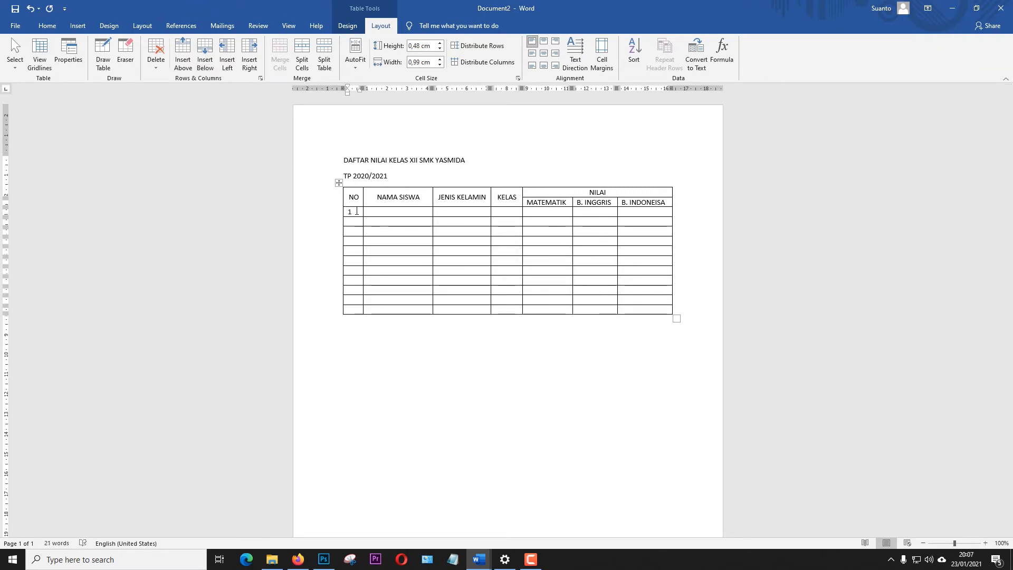
key("Down")
type("2")
key("Down")
type("9")
type("10")
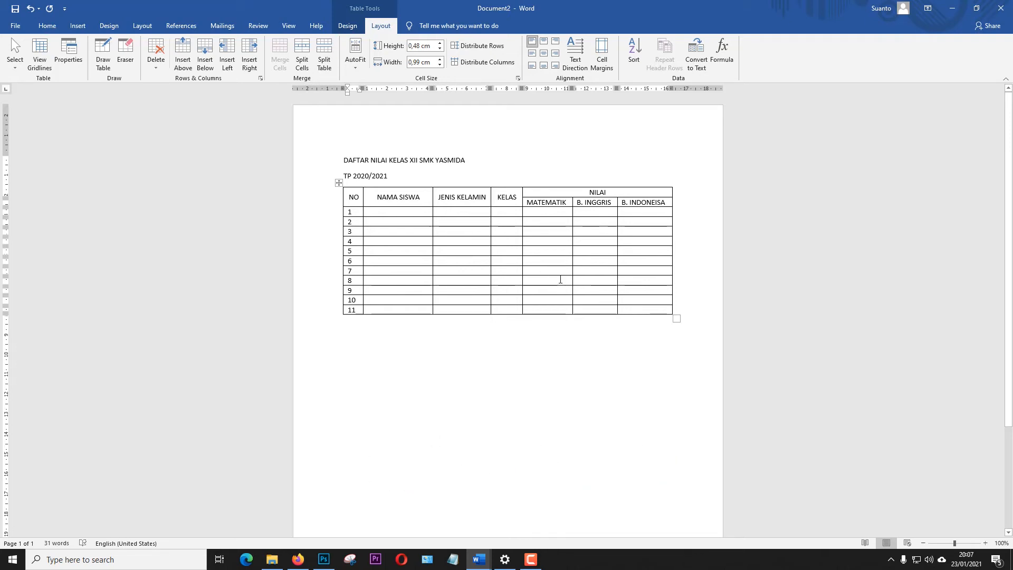
- Set the row height of the whole table to 0,8 cm
left_click(339, 185)
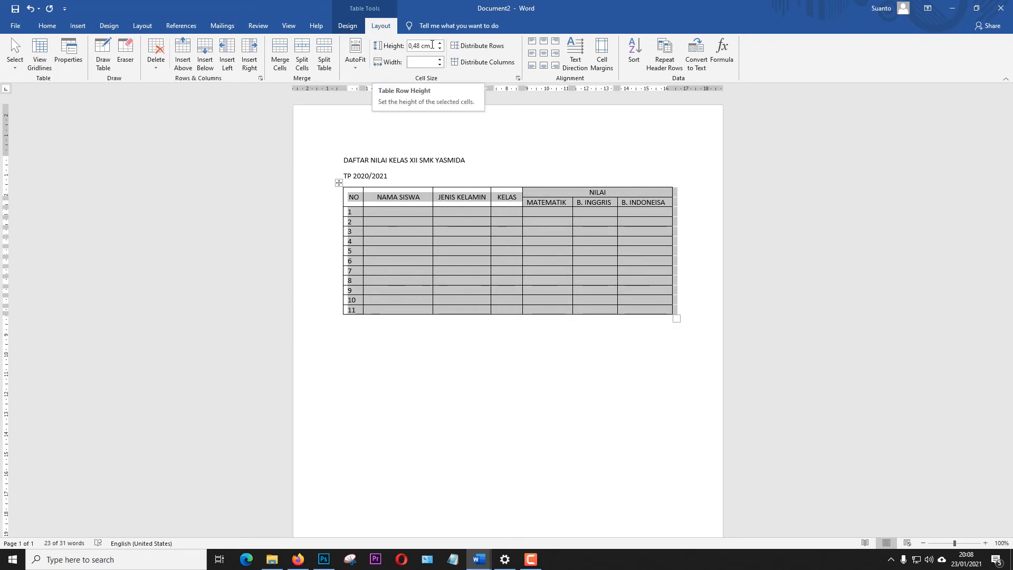
left_click(440, 43)
left_click(439, 42)
left_click(439, 43)
left_click(439, 43)
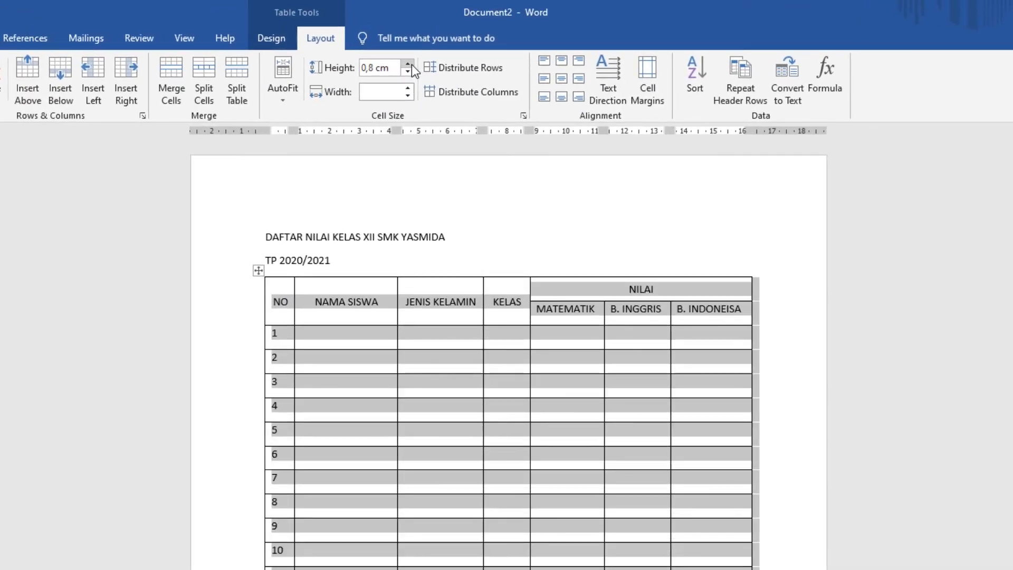
left_click(479, 232)
- Set the height of the numbered rows 1 to 11 to 1 cm, leaving out the header rows
left_click_drag(654, 437, 336, 265)
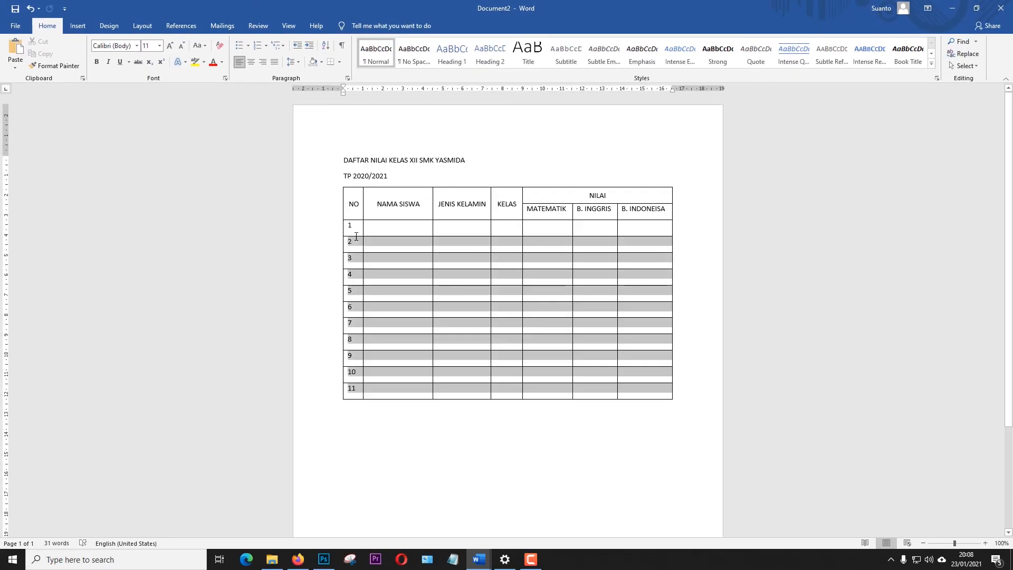
left_click(619, 444)
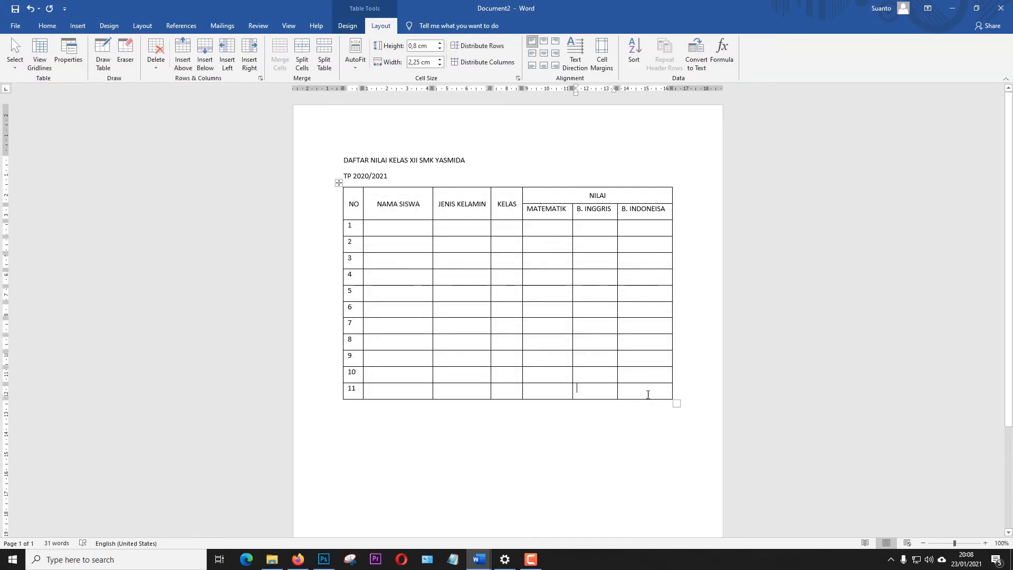
left_click_drag(648, 395, 349, 226)
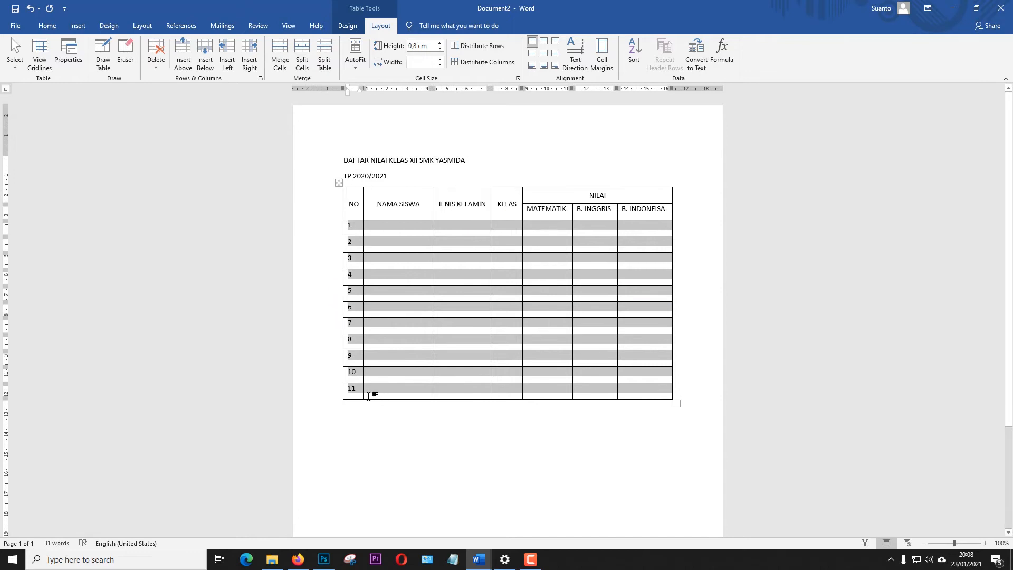
left_click(440, 43)
left_click(440, 43)
left_click(496, 126)
- Centre the text in all table cells horizontally and vertically
mouse_move(628, 424)
left_mouse_down()
mouse_move(475, 259)
mouse_move(370, 227)
mouse_move(366, 182)
left_mouse_up()
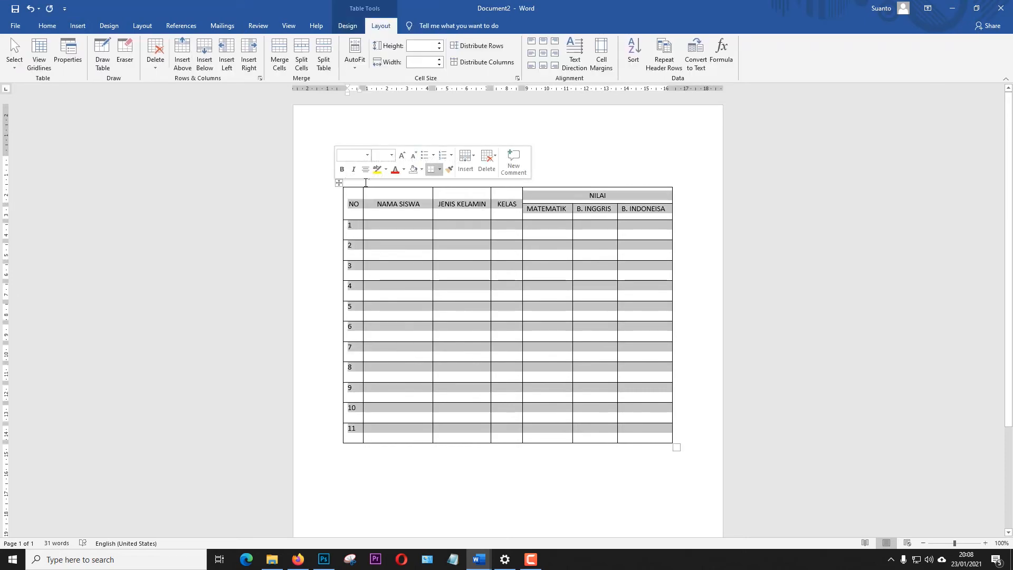
left_click(543, 54)
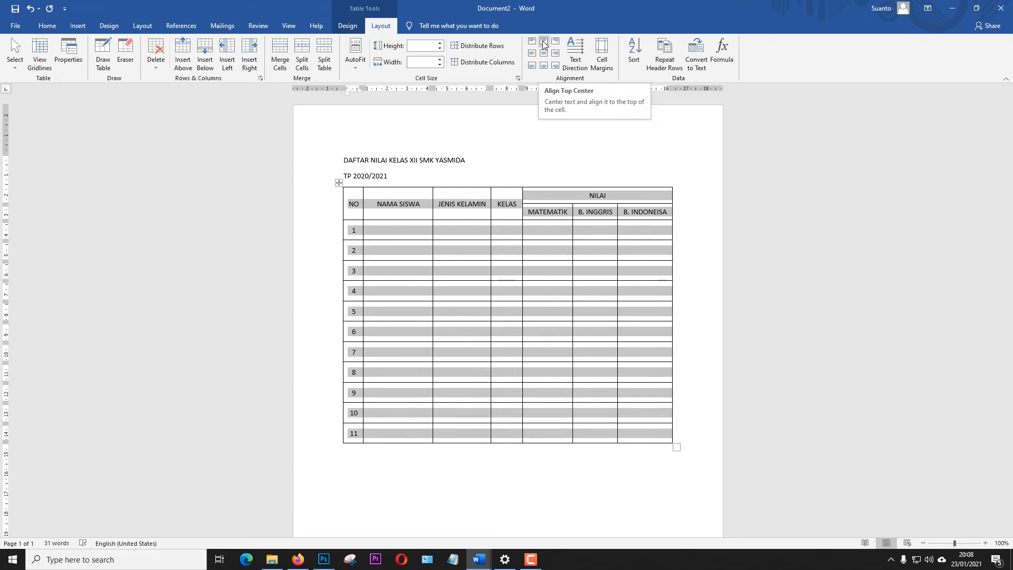
left_click(559, 253)
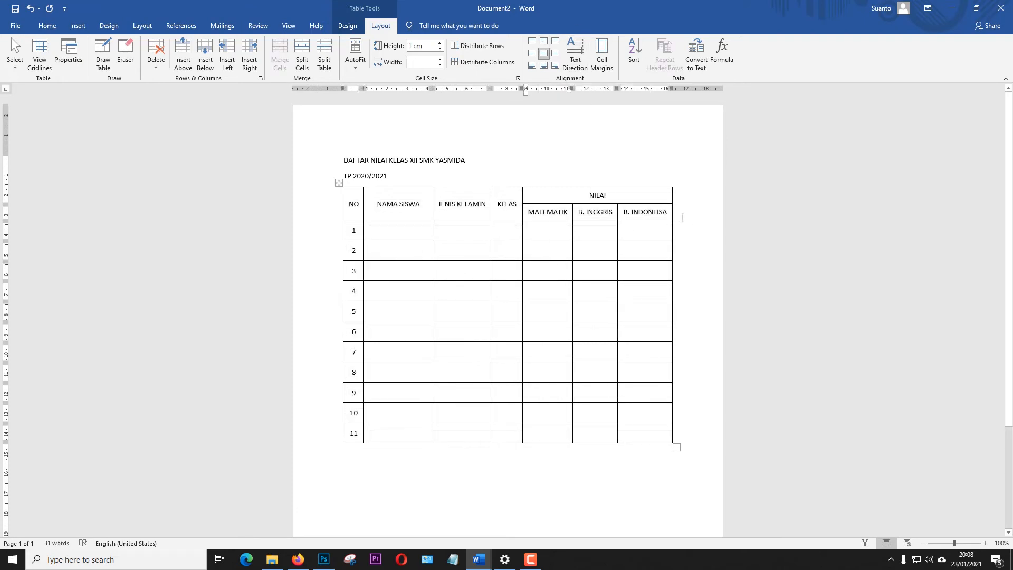
- Format the text of all header cells in Times New Roman, size 12
left_click_drag(470, 214, 347, 211)
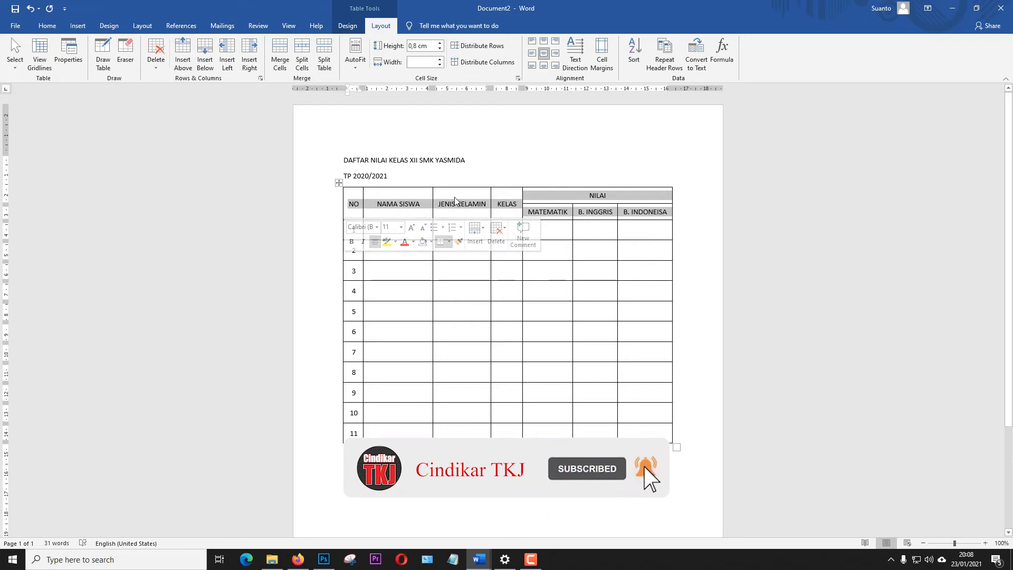
left_click(47, 26)
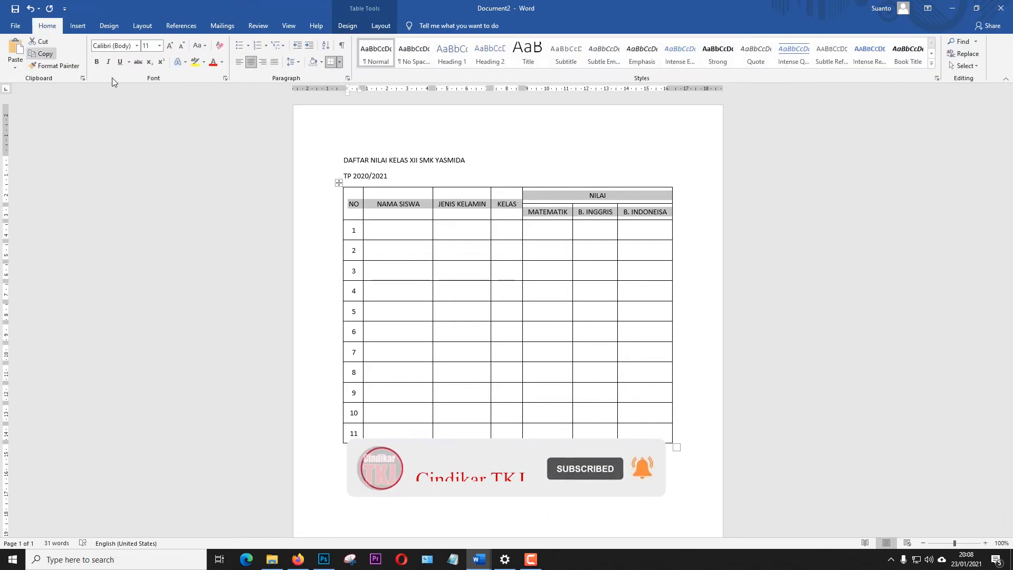
left_click(133, 51)
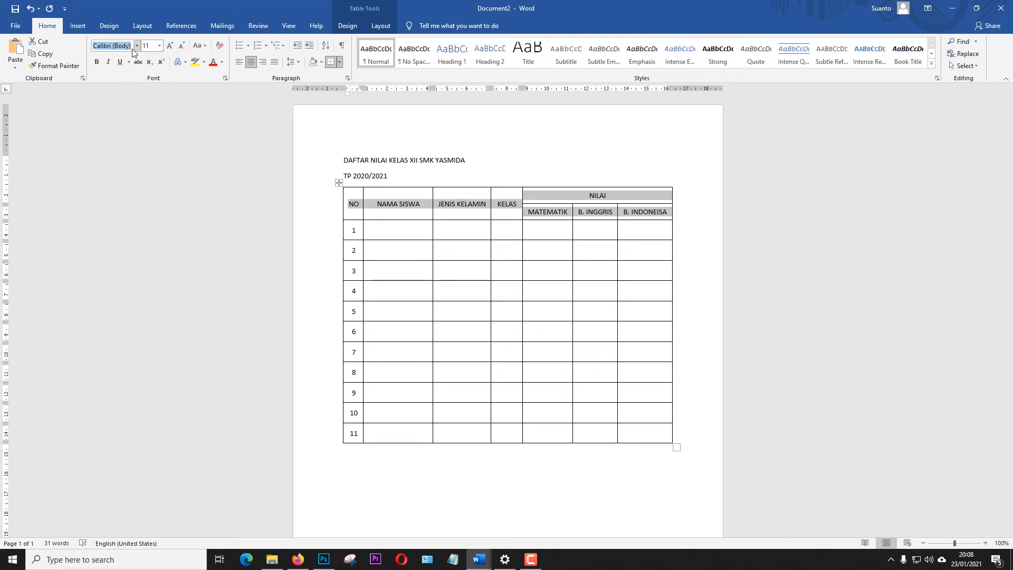
type("Times New Roman")
key("Return")
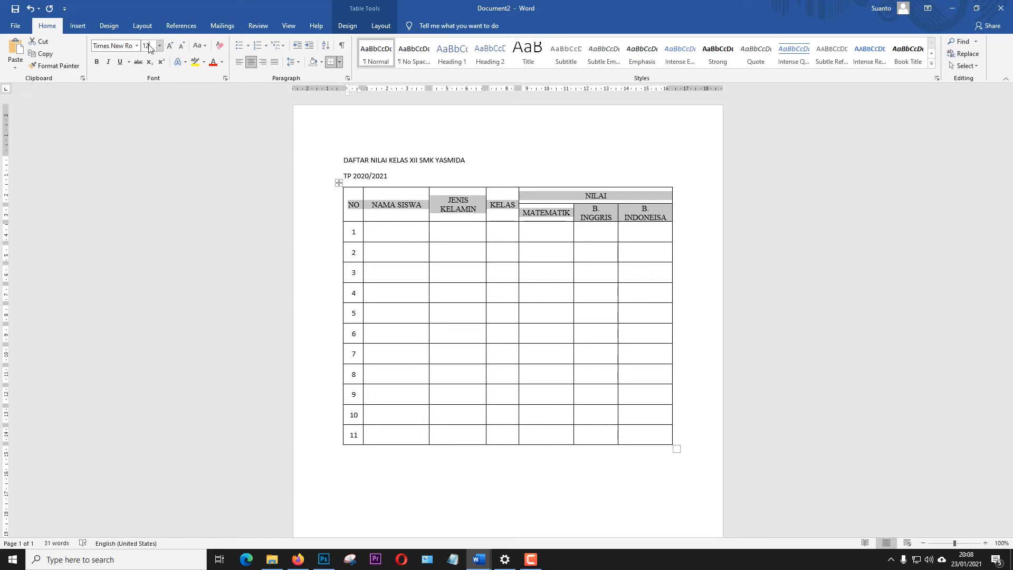
left_click(150, 48)
type("12")
key("Return")
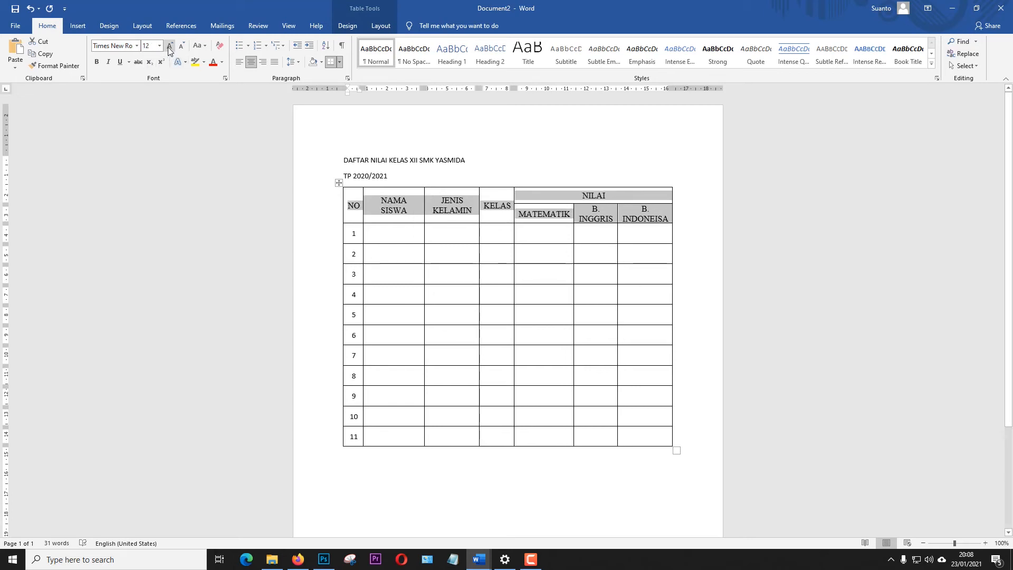
left_click(170, 45)
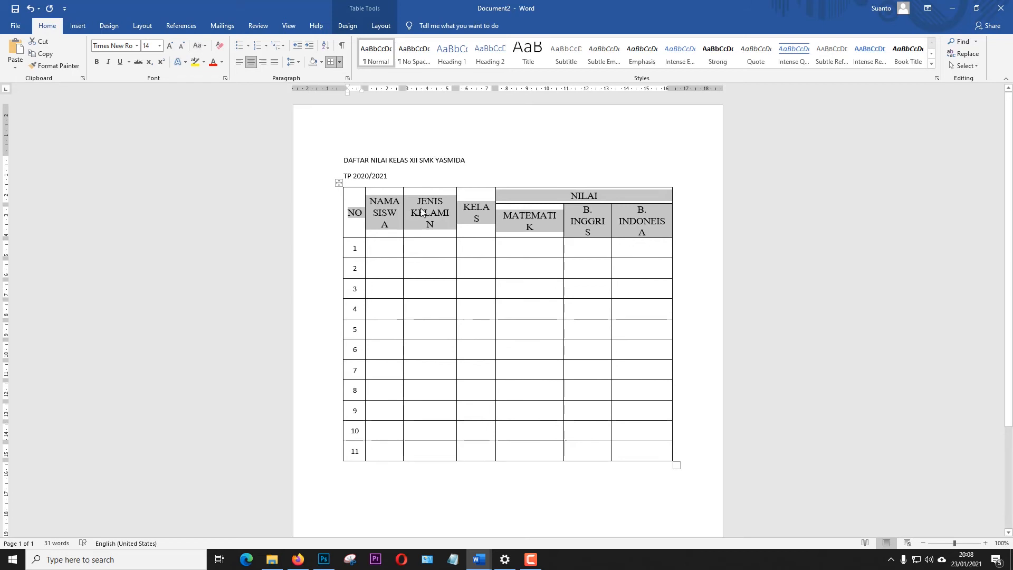
key("ctrl+z")
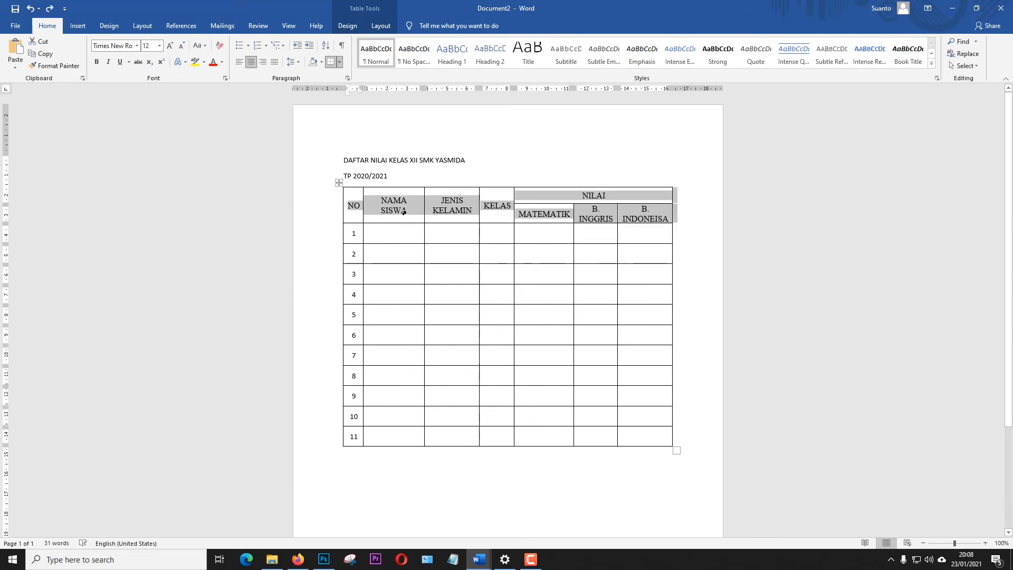
left_click(692, 249)
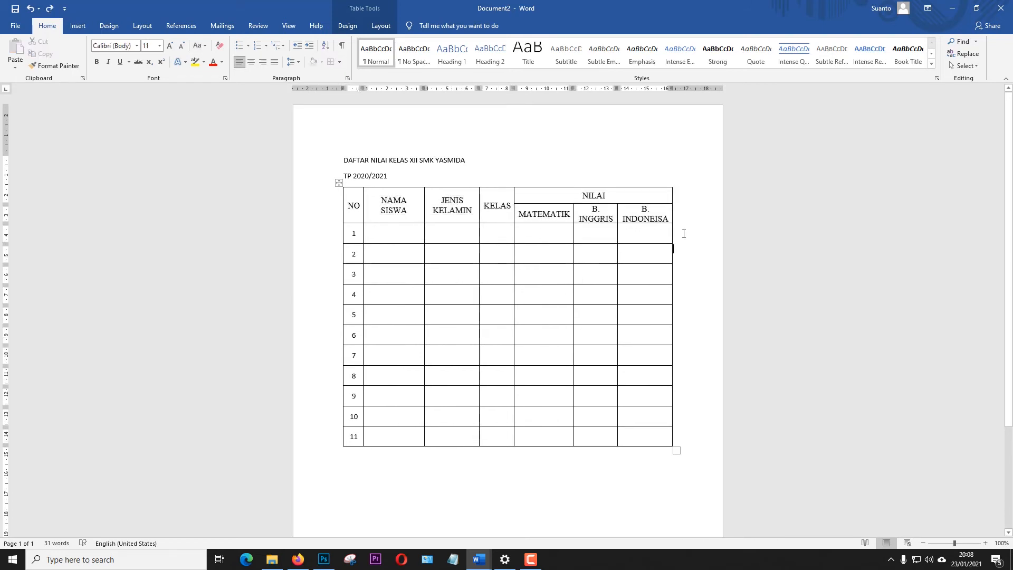
- Narrow the JENIS KELAMIN column and widen the B. INDONEISA and B. INGGRIS columns so these two subject headings fit on one line
left_click(616, 212)
left_click_drag(477, 213, 473, 213)
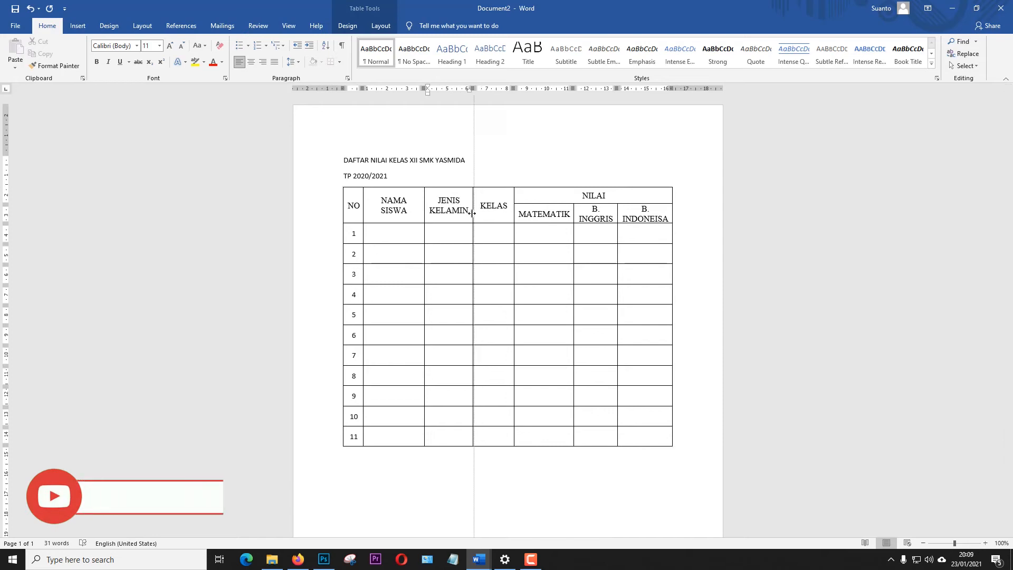
left_click(572, 217)
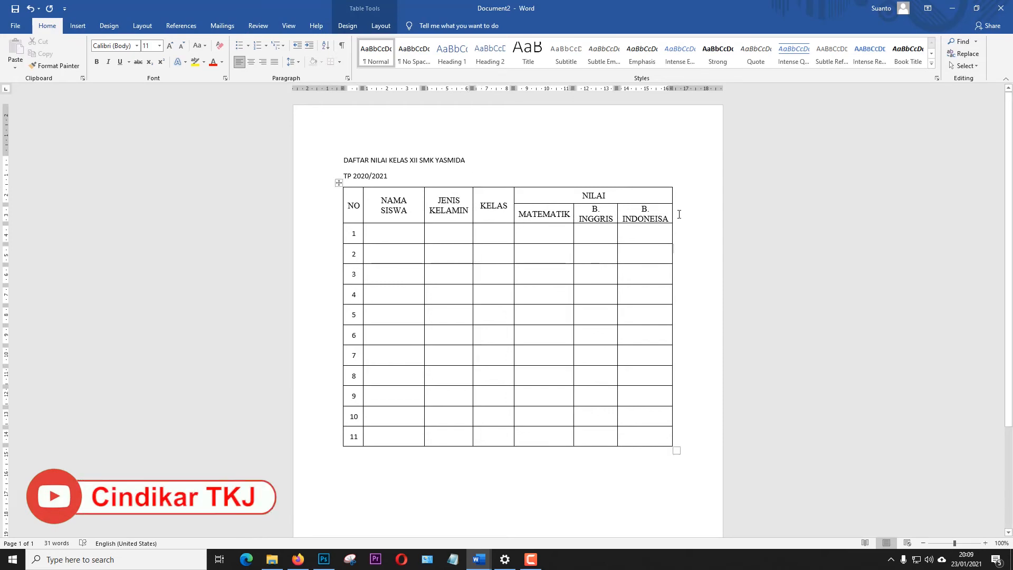
left_click_drag(675, 213, 693, 213)
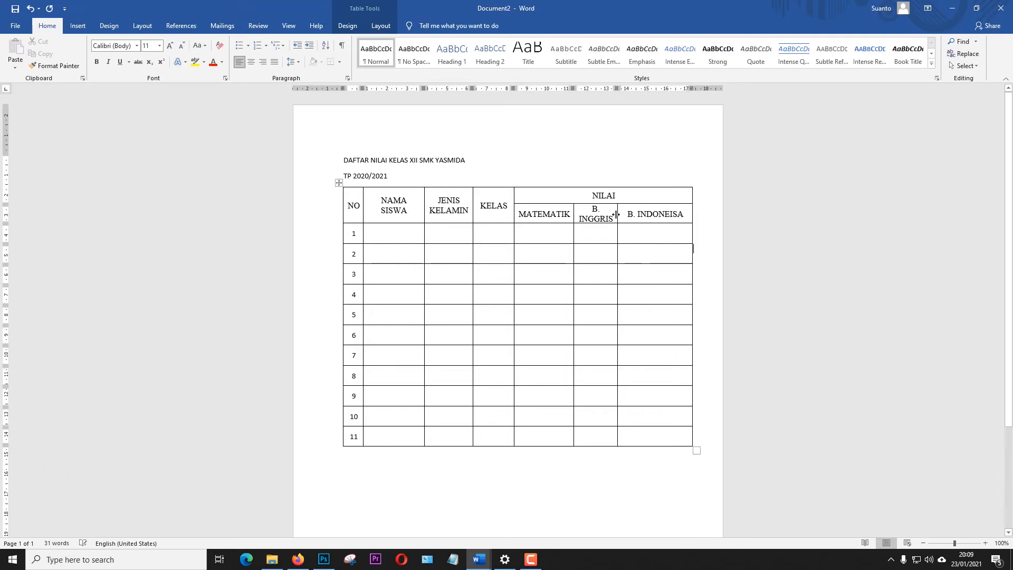
left_click_drag(619, 214, 628, 214)
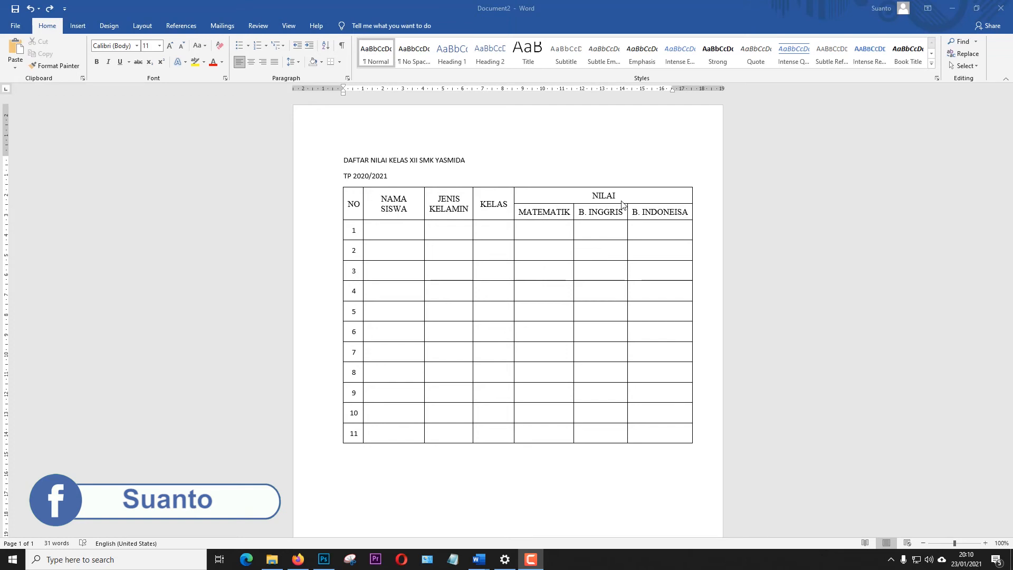
left_click(662, 212)
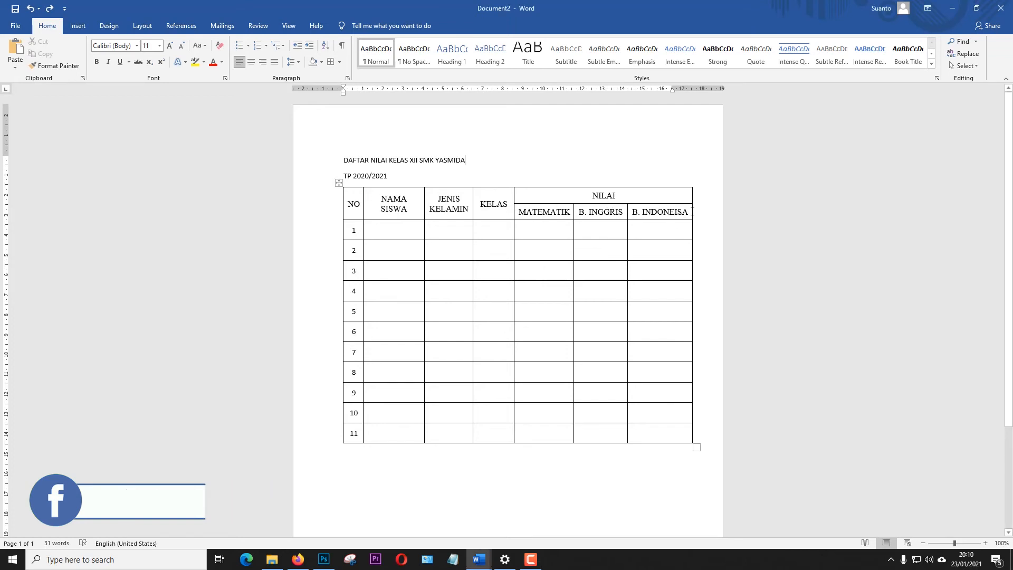
- Shade all the table's header cells yellow
left_click_drag(689, 213, 353, 207)
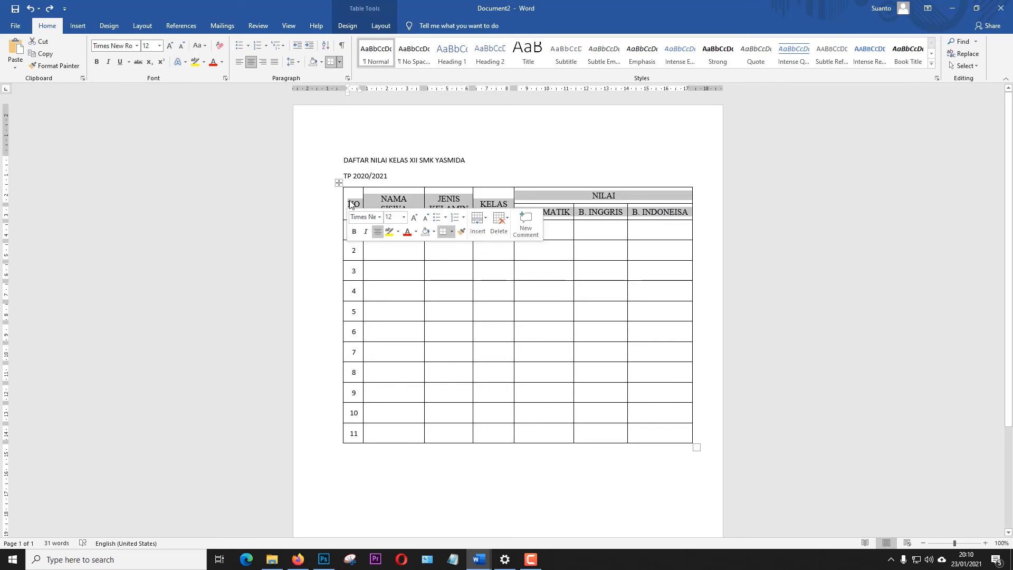
left_click(381, 26)
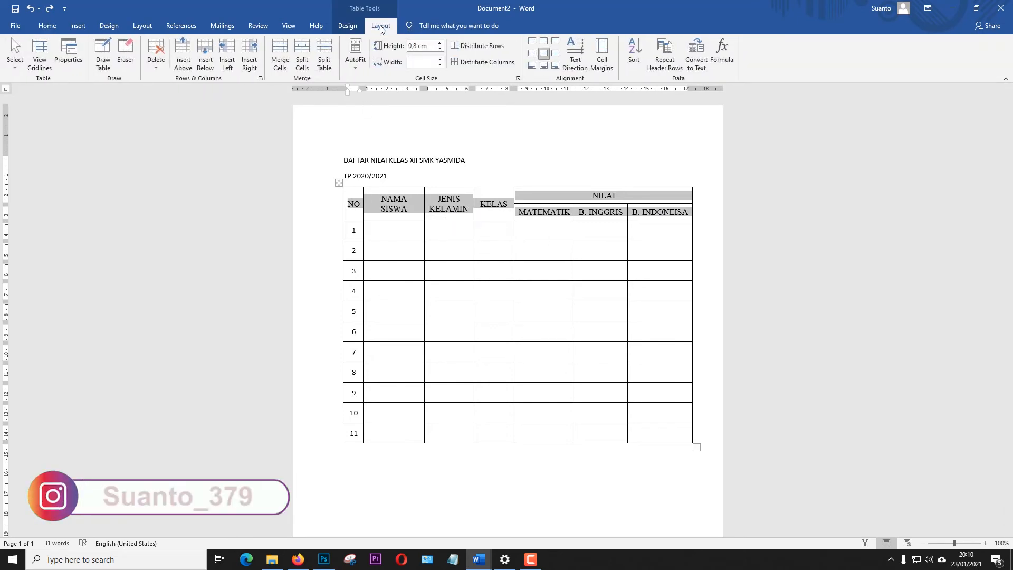
left_click(353, 29)
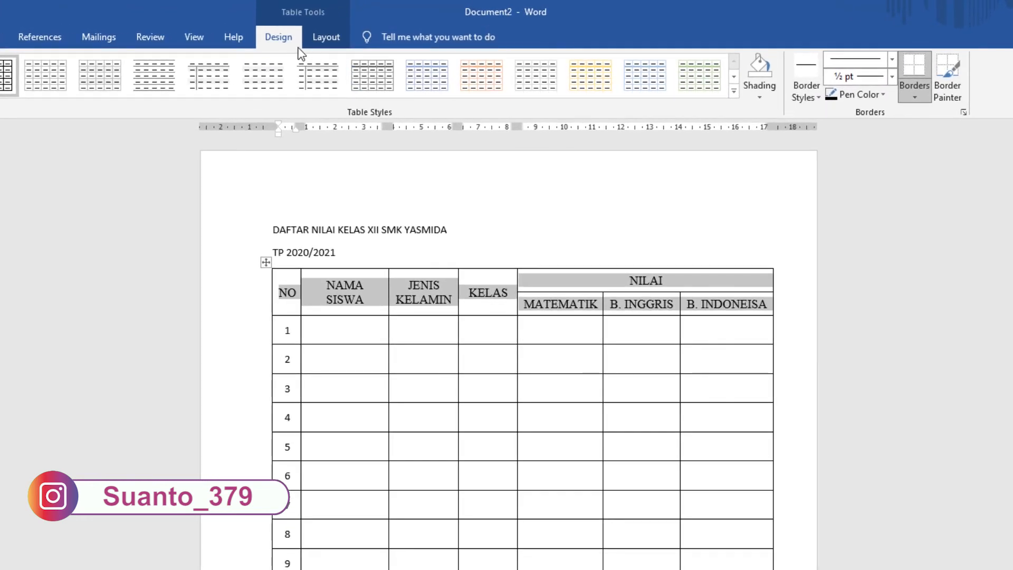
left_click(761, 87)
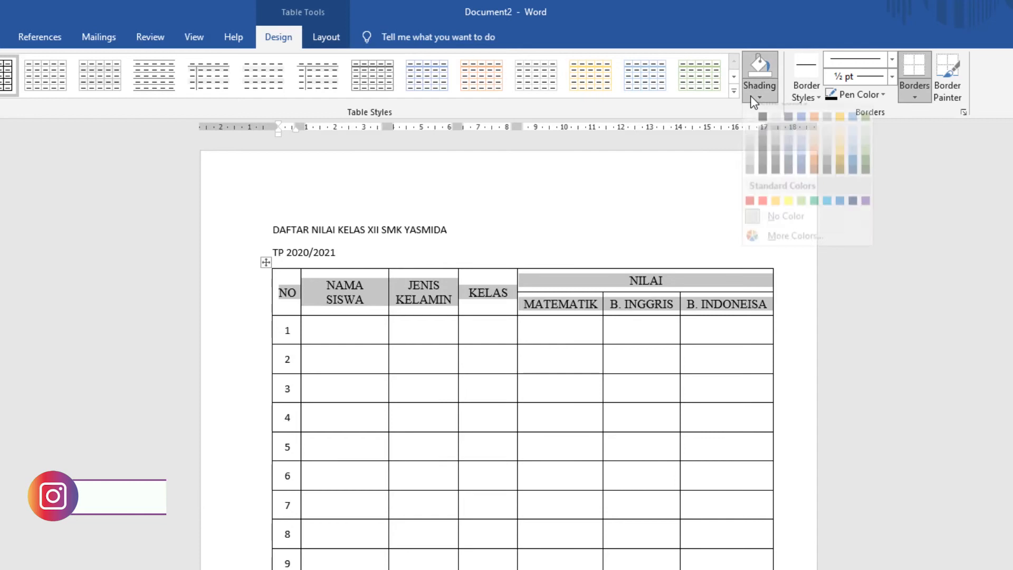
left_click(789, 213)
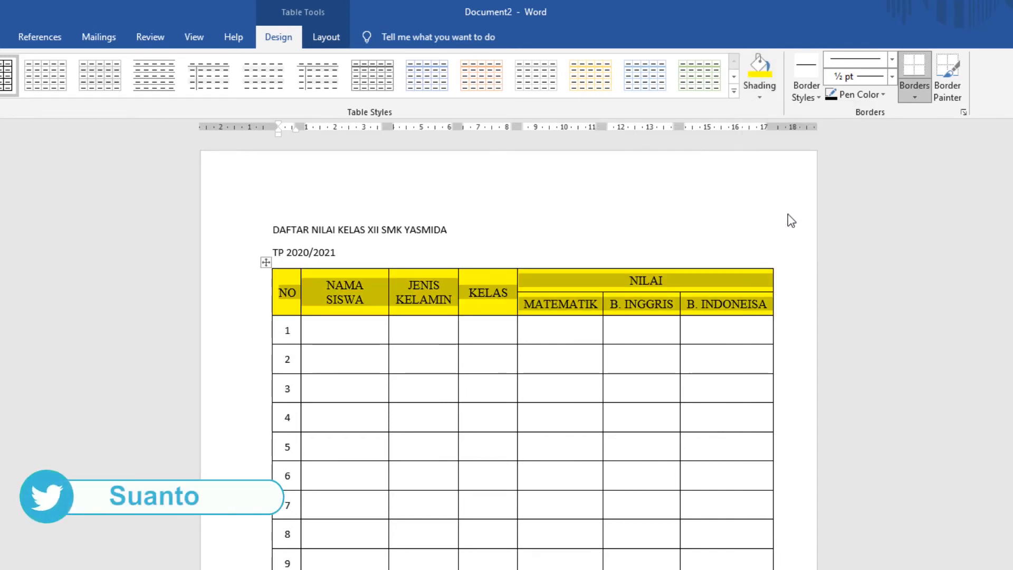
left_click(946, 202)
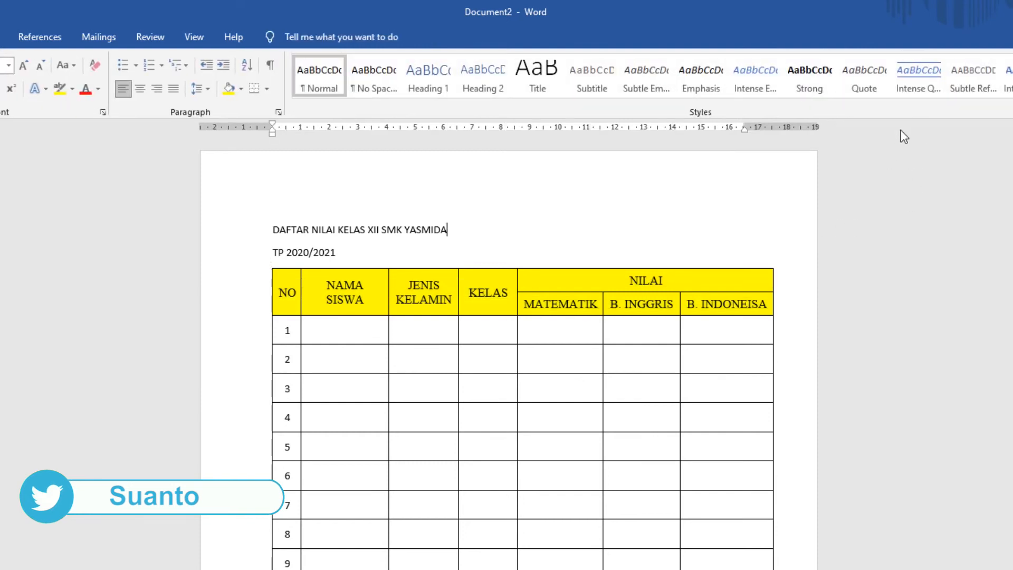
- Try painting a 2 ¼ pt border line beneath the table's header rows with the Border Painter
left_click(510, 304)
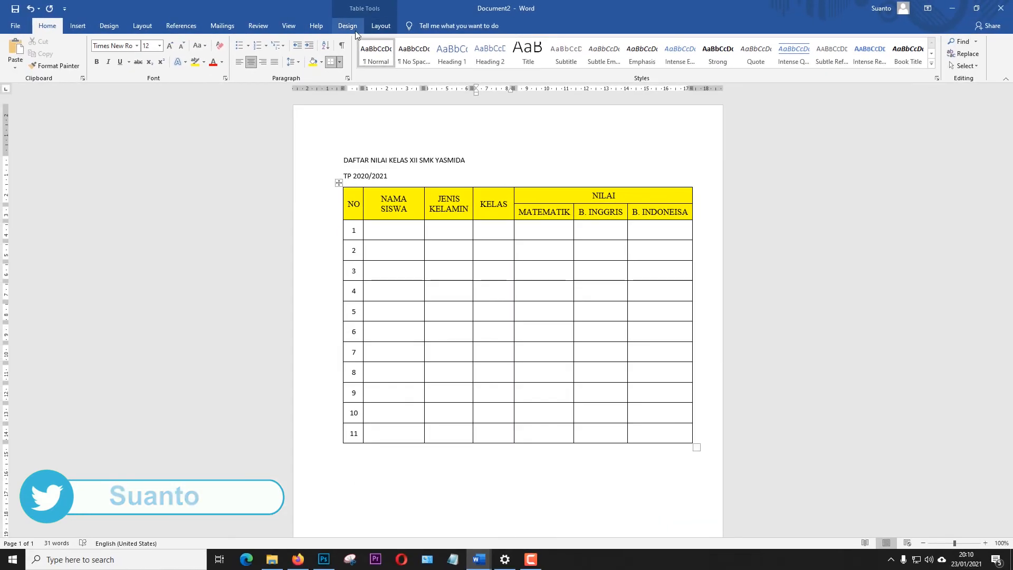
left_click(267, 160)
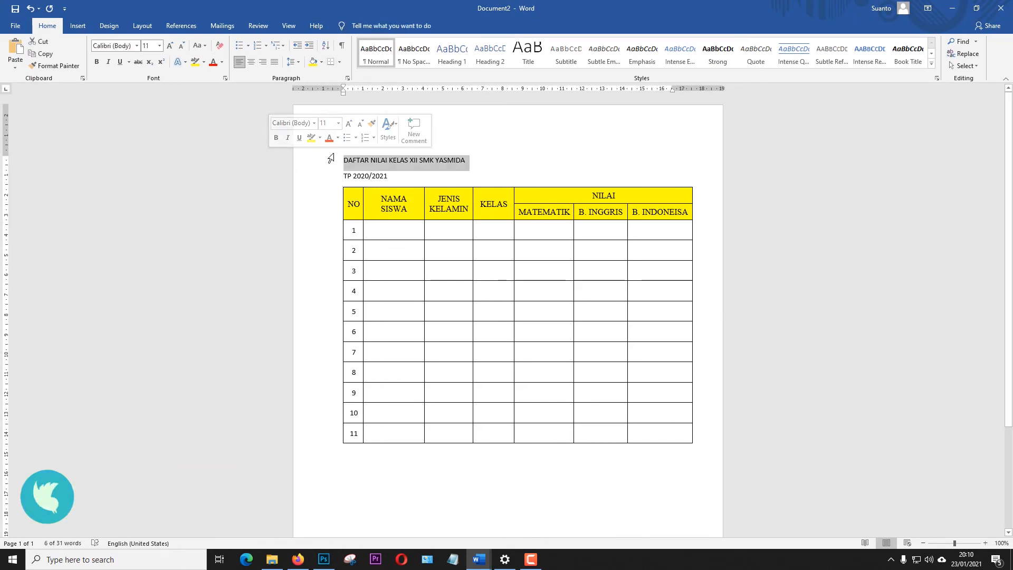
left_click(497, 207)
left_click(367, 27)
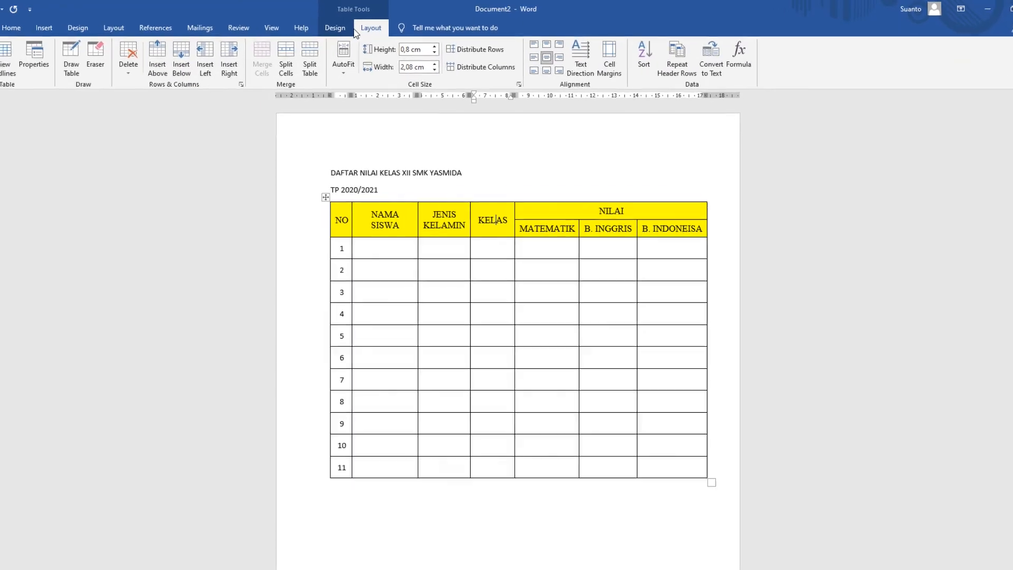
left_click(350, 29)
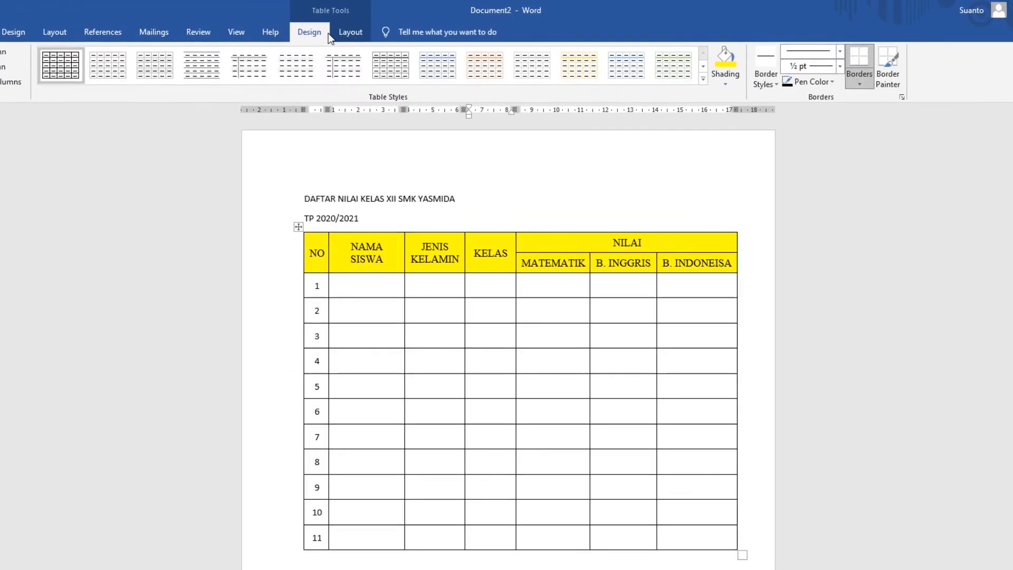
left_click(841, 67)
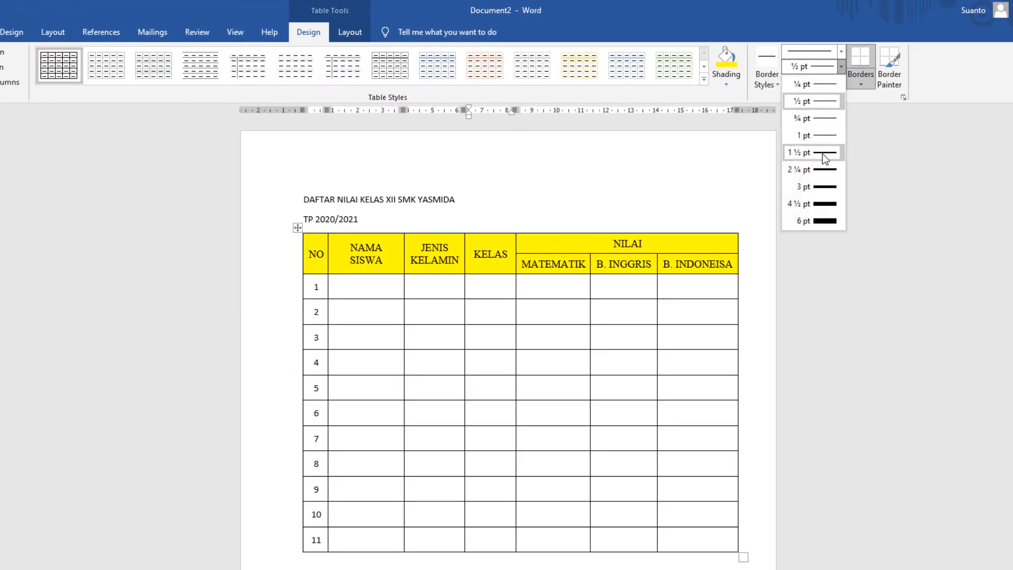
left_click(822, 169)
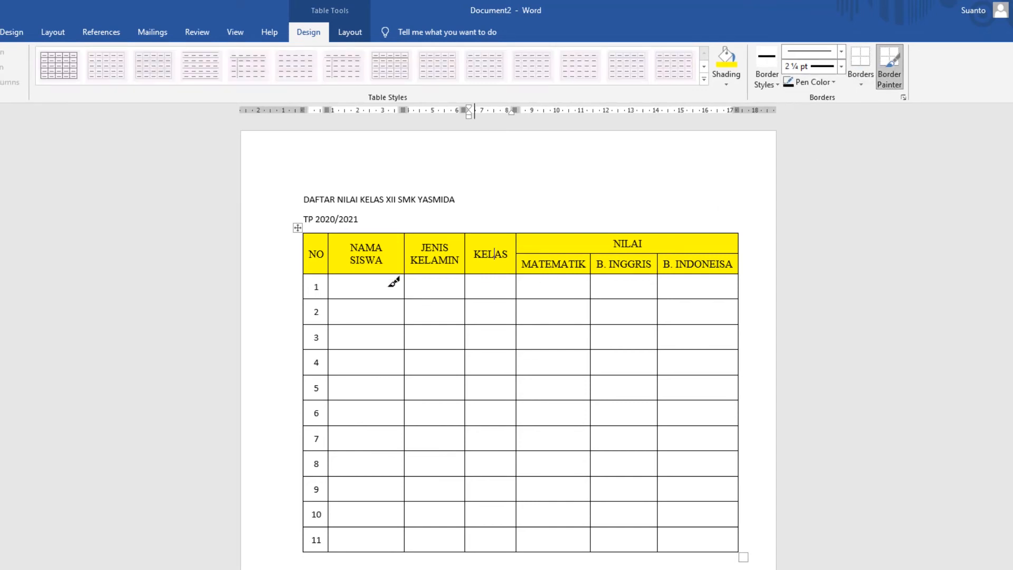
left_click(316, 274)
left_click_drag(346, 271, 686, 267)
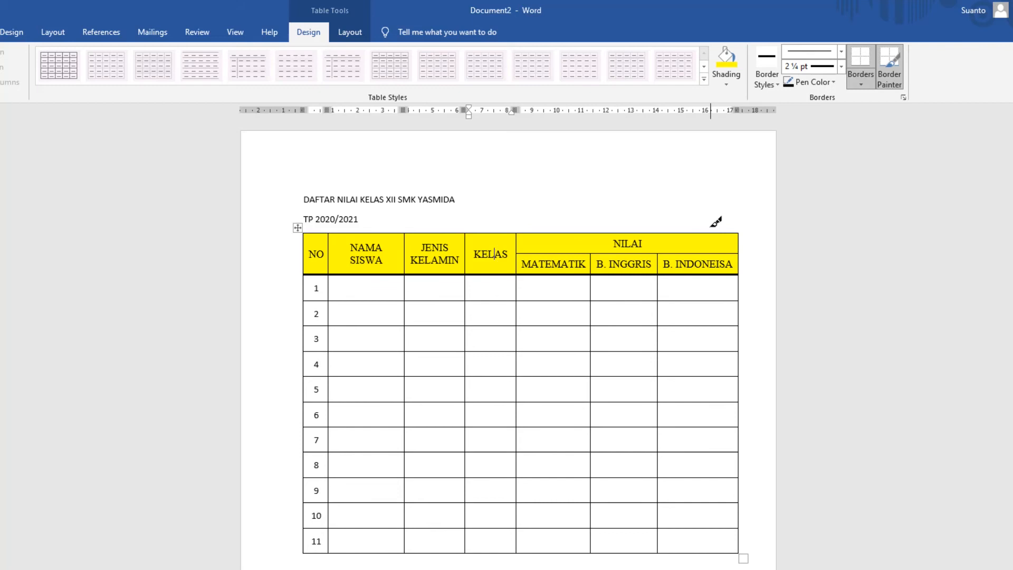
- Try painting the 2 ¼ pt border line along the outer edges of the table
left_click_drag(308, 231, 628, 234)
mouse_move(754, 234)
left_mouse_down()
mouse_move(739, 238)
mouse_move(762, 487)
mouse_move(739, 543)
left_mouse_up()
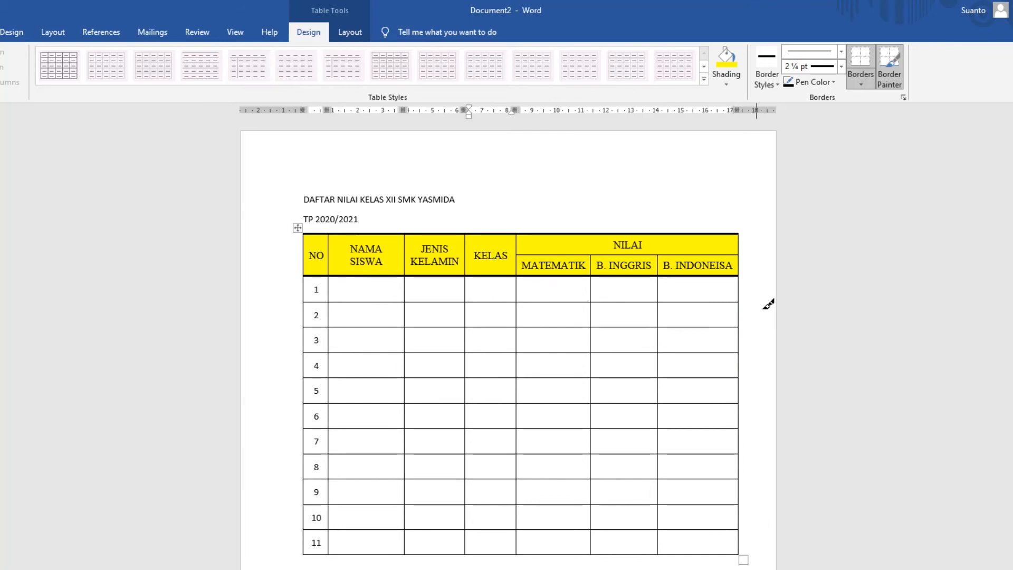
left_click_drag(744, 240, 743, 554)
mouse_move(310, 239)
left_mouse_down()
mouse_move(319, 547)
mouse_move(719, 543)
left_mouse_up()
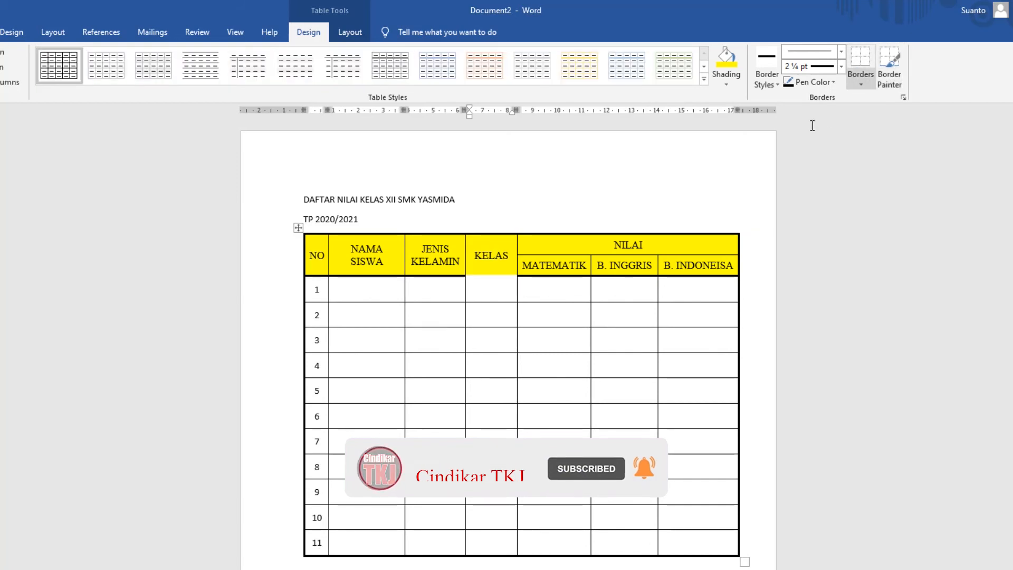
- Undo the thick borders painted around the table and beneath its header rows
key("ctrl+z")
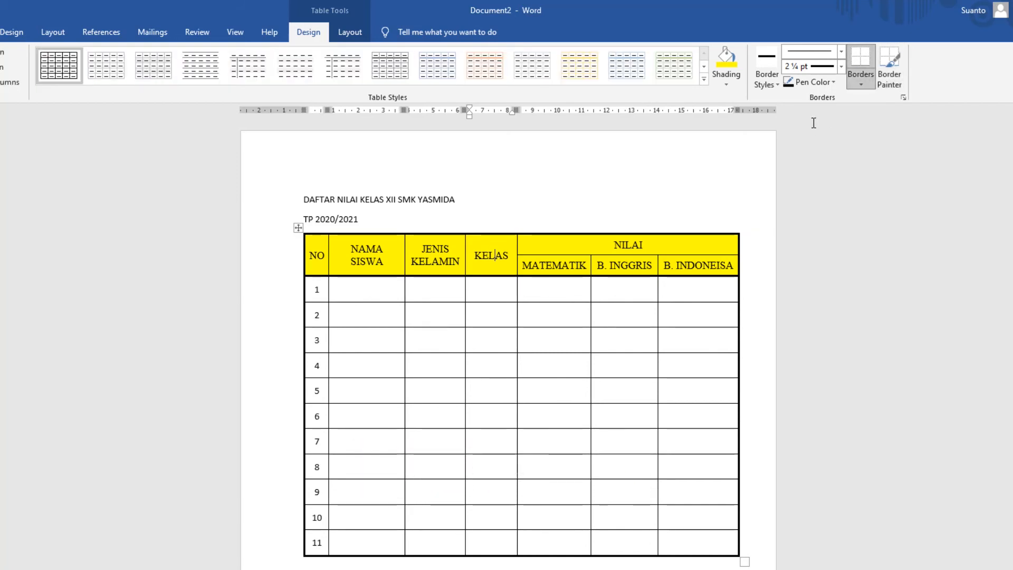
left_click(863, 86)
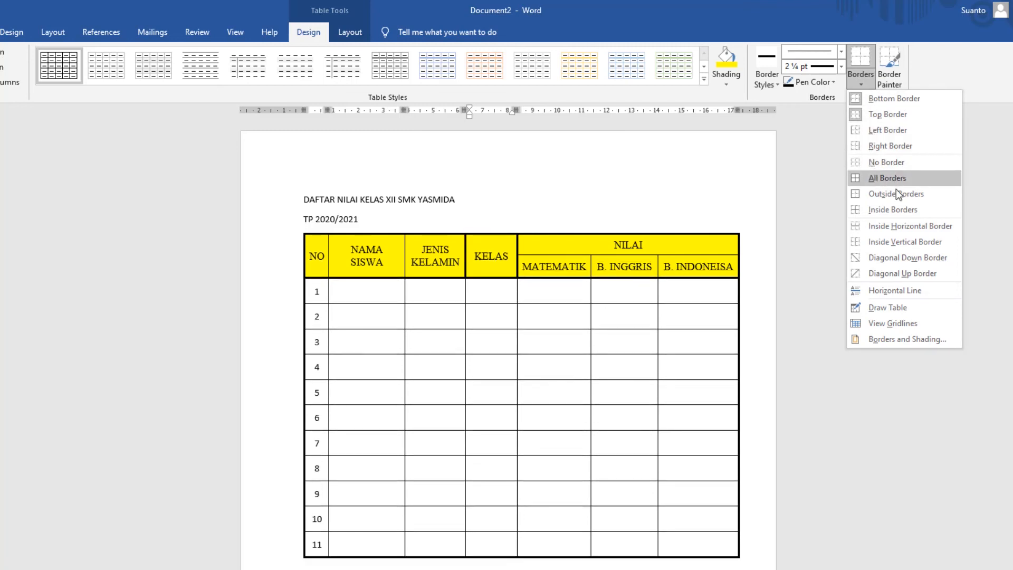
left_click(814, 205)
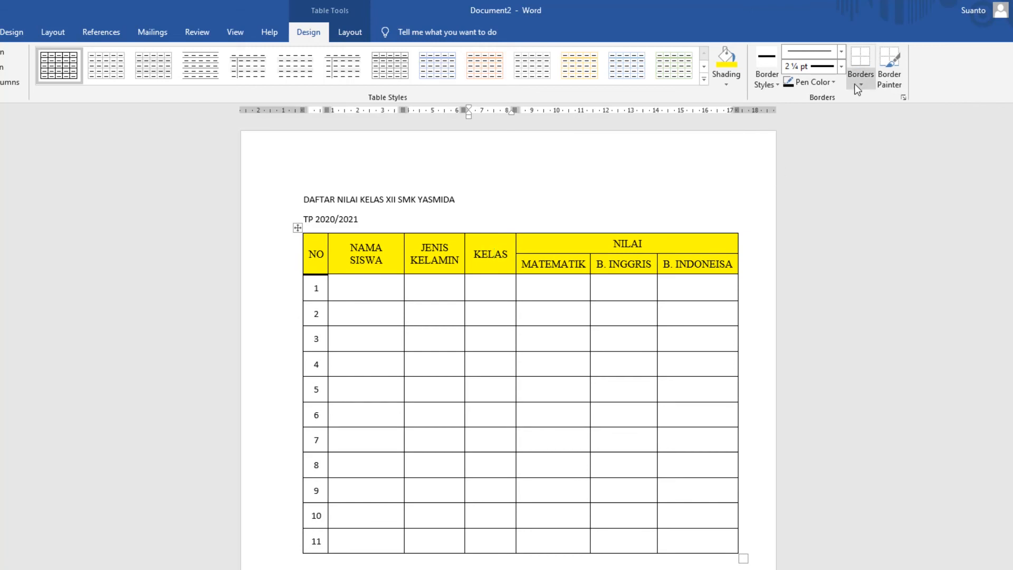
- Undo the remaining painted line and apply 1 ½ pt outside borders around the whole table
left_click(887, 83)
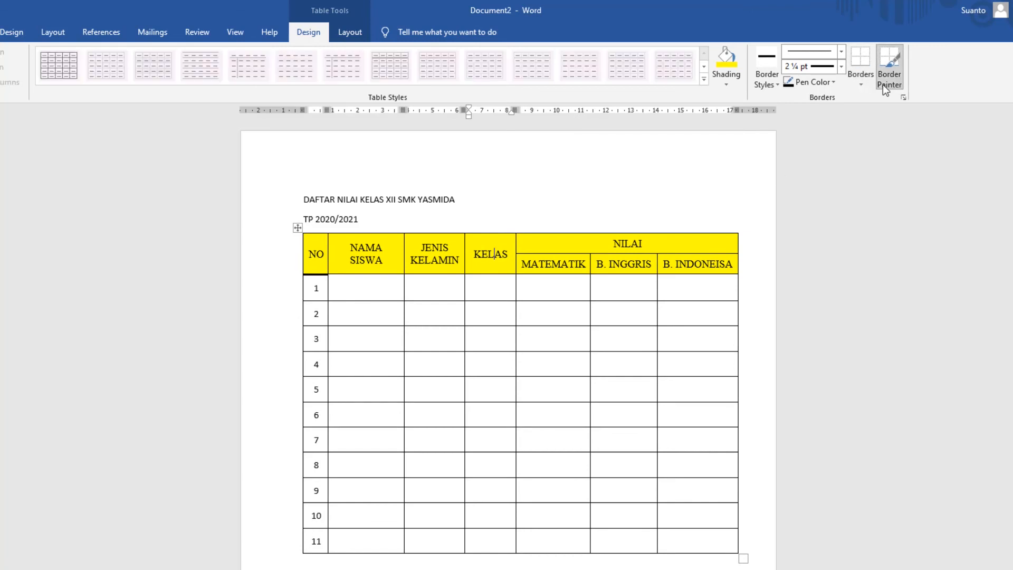
left_click(841, 70)
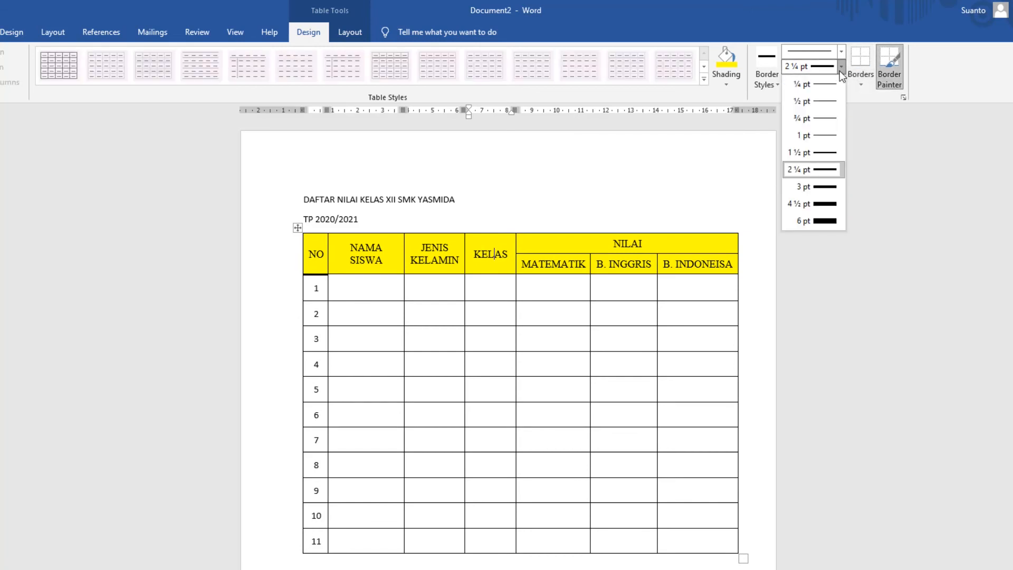
left_click(828, 139)
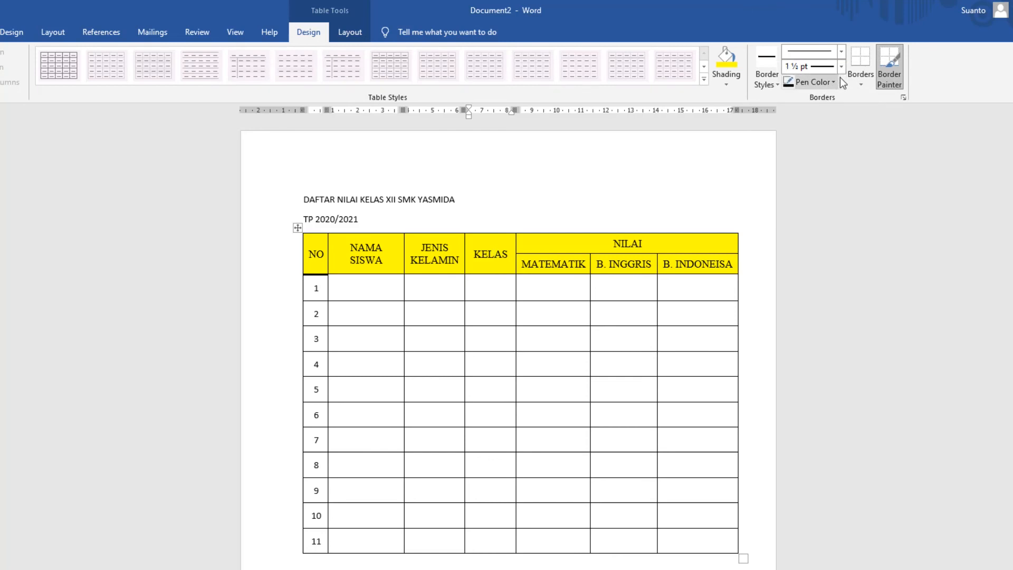
key("ctrl+z")
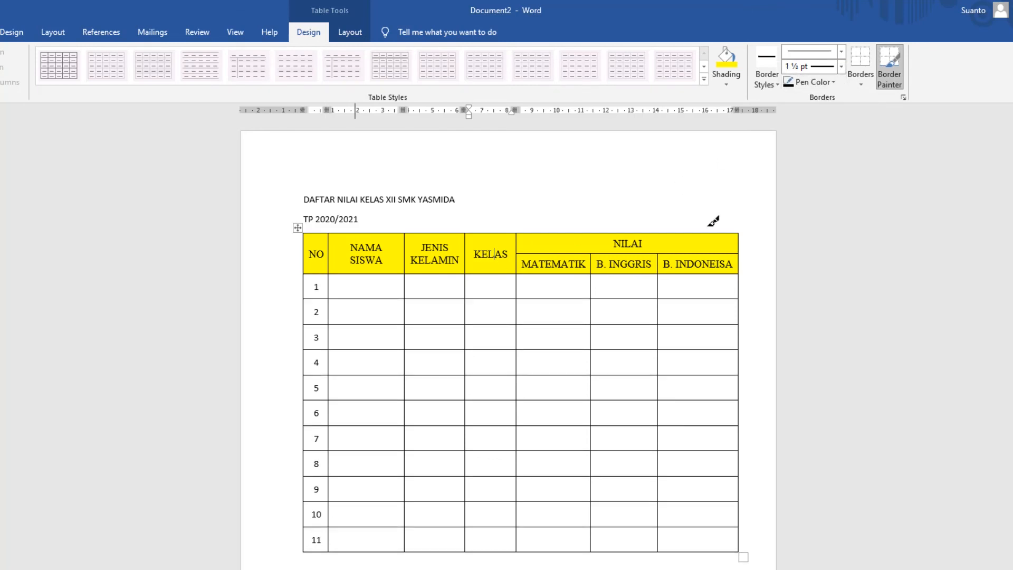
left_click(890, 68)
left_click_drag(314, 248, 622, 438)
left_click(297, 228)
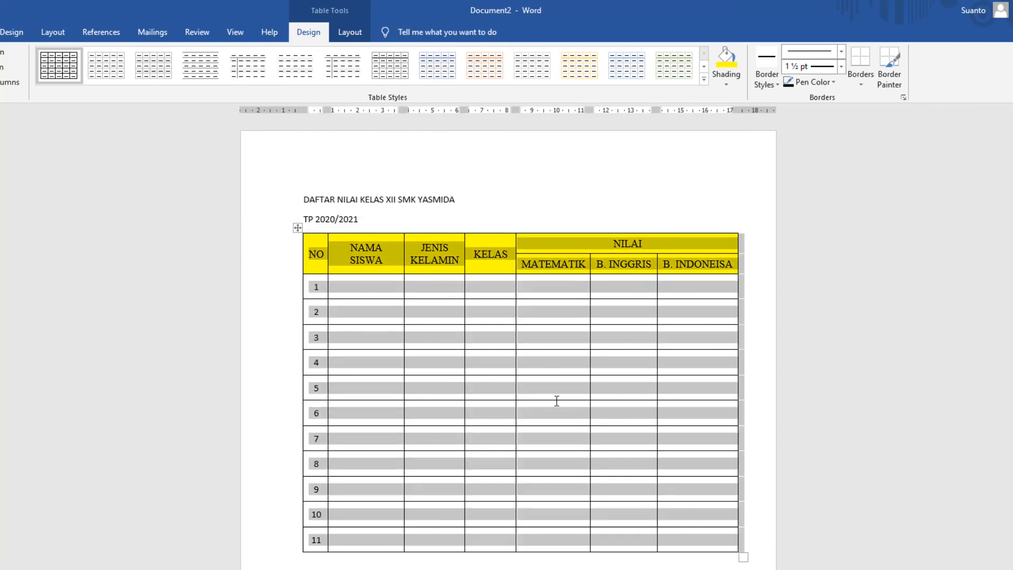
left_click(862, 86)
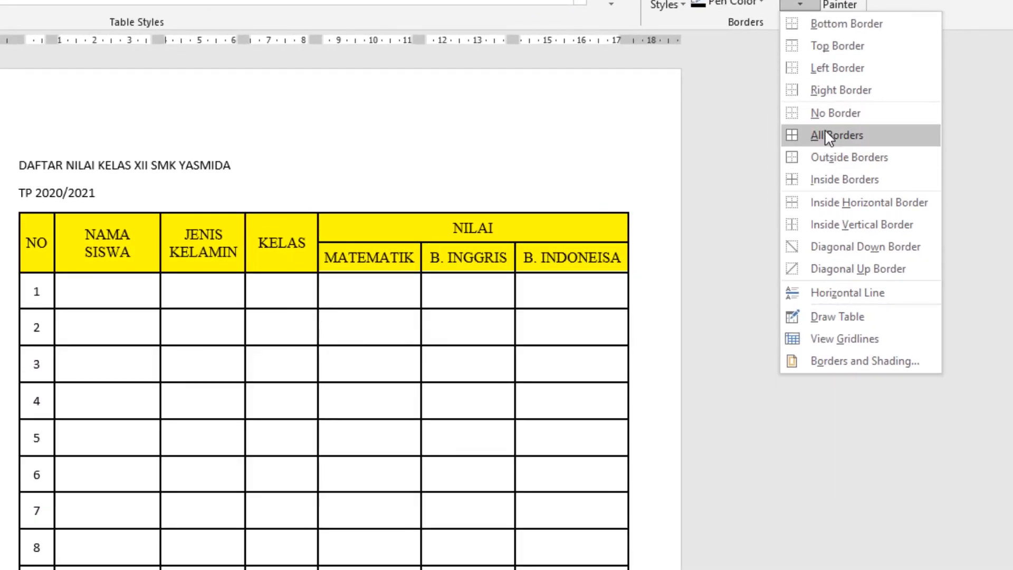
left_click(826, 158)
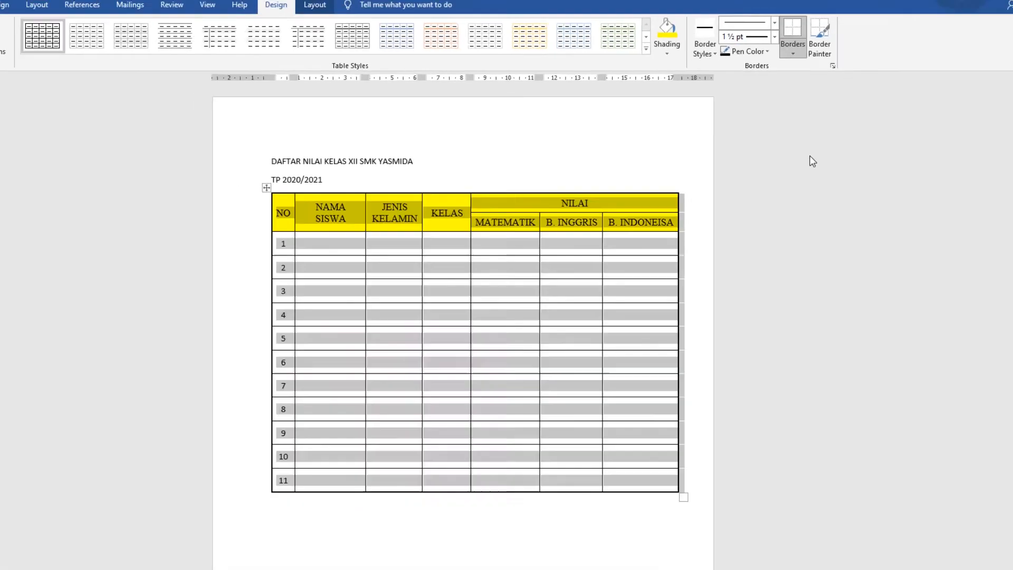
left_click(721, 241)
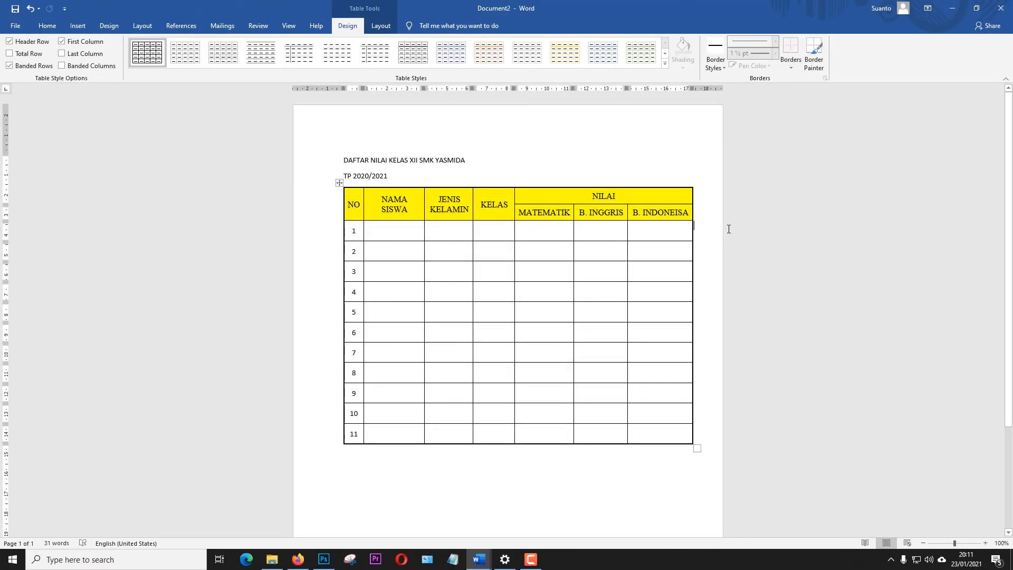
- Try to apply 1 ½ pt borders to all sides of the header cells
left_click(660, 214)
left_click_drag(658, 216, 353, 211)
left_click(790, 53)
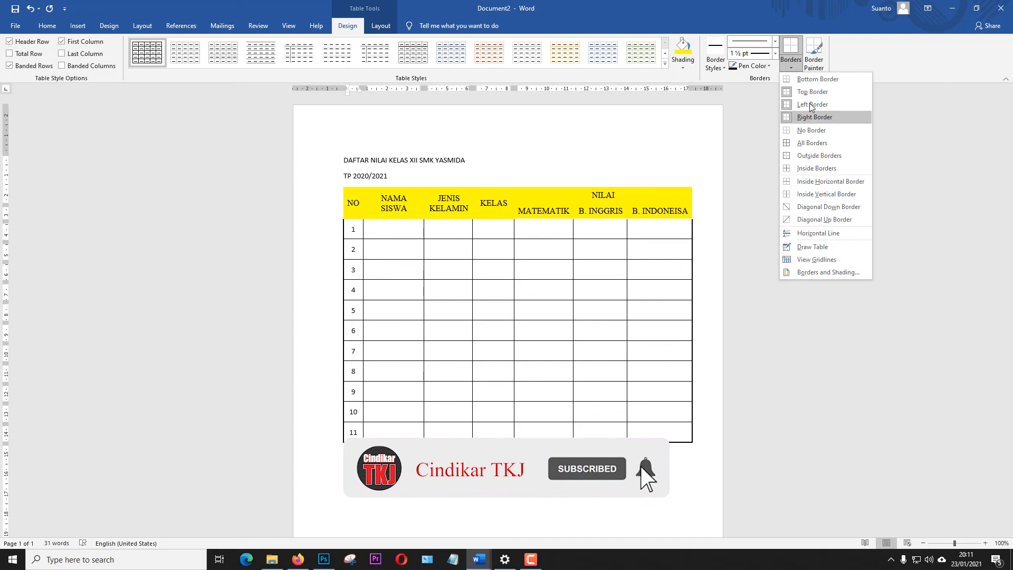
left_click(813, 142)
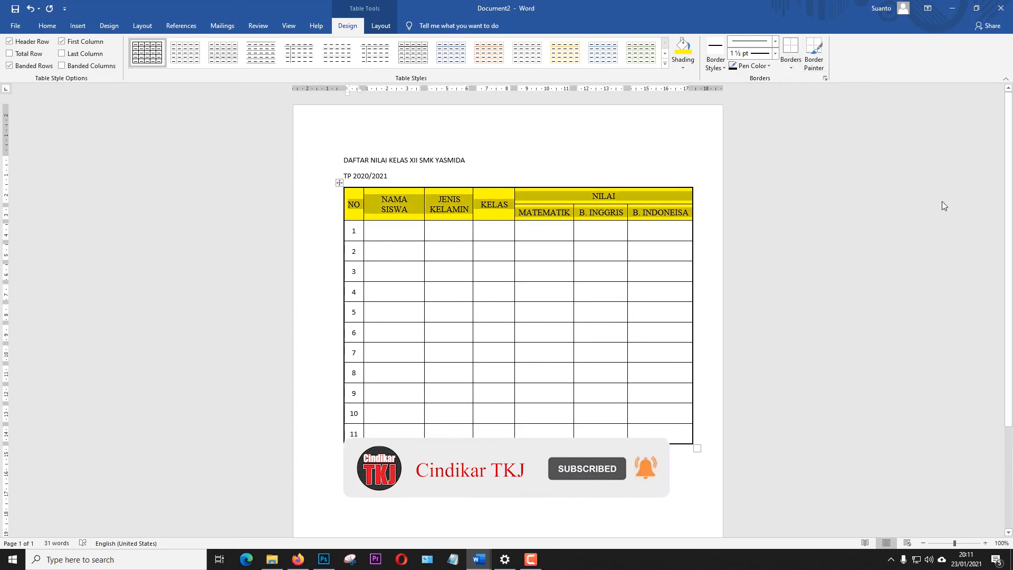
left_click(754, 243)
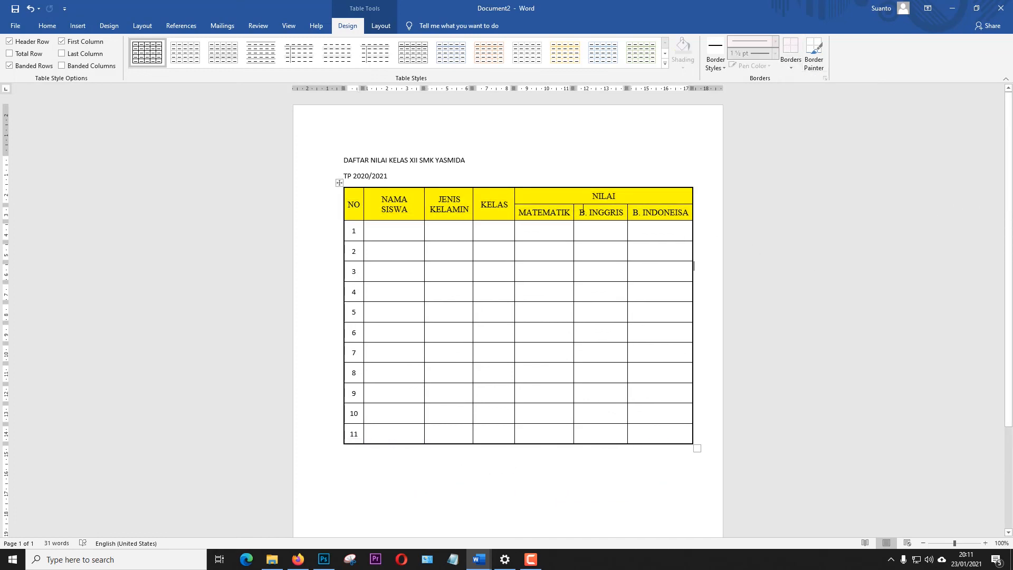
- Centre the two title lines above the table
left_click_drag(334, 176, 335, 159)
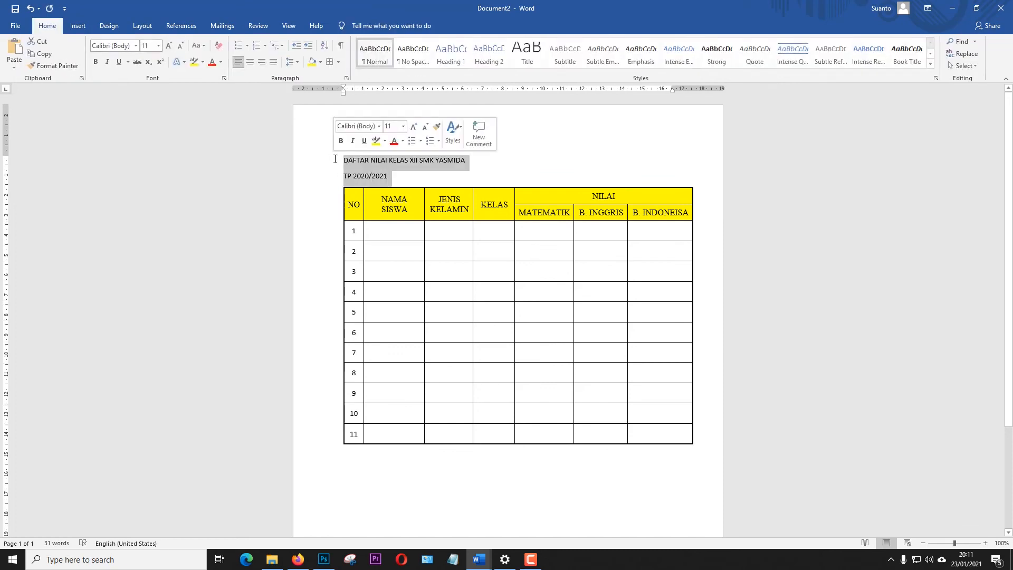
key("ctrl+e")
left_click(576, 170)
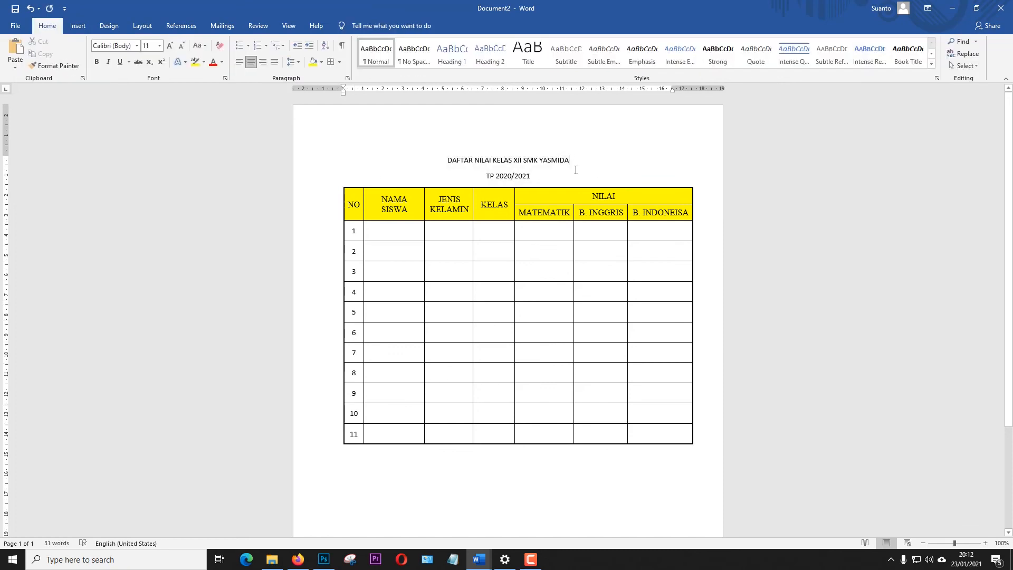
- Make both title lines bold and set their font size to 12
left_click(449, 158, "shift")
key("ctrl+b")
key("ctrl+shift+period")
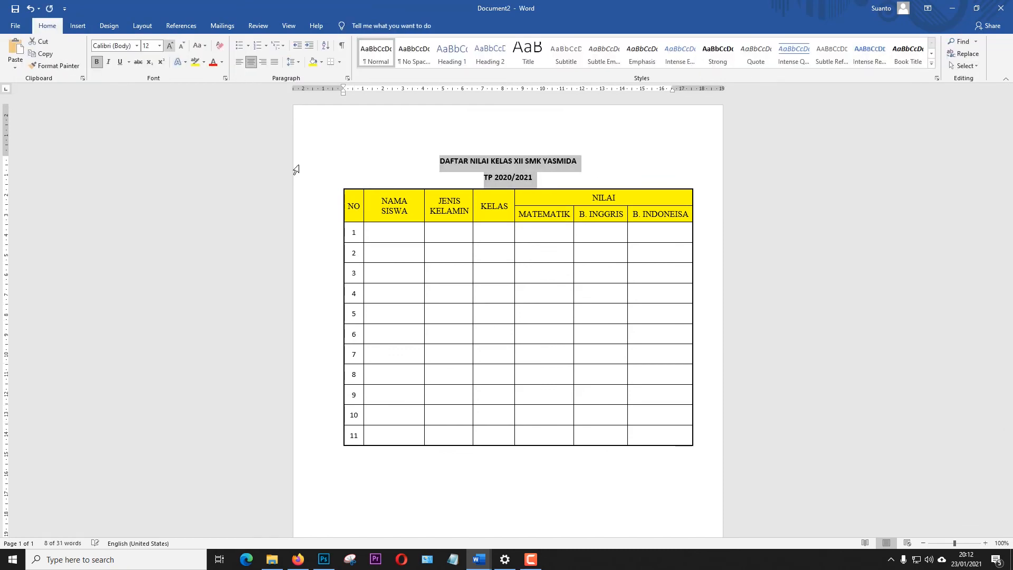
left_click(742, 248)
scroll(610, 255, "down", 4)
scroll(609, 256, "up", 4)
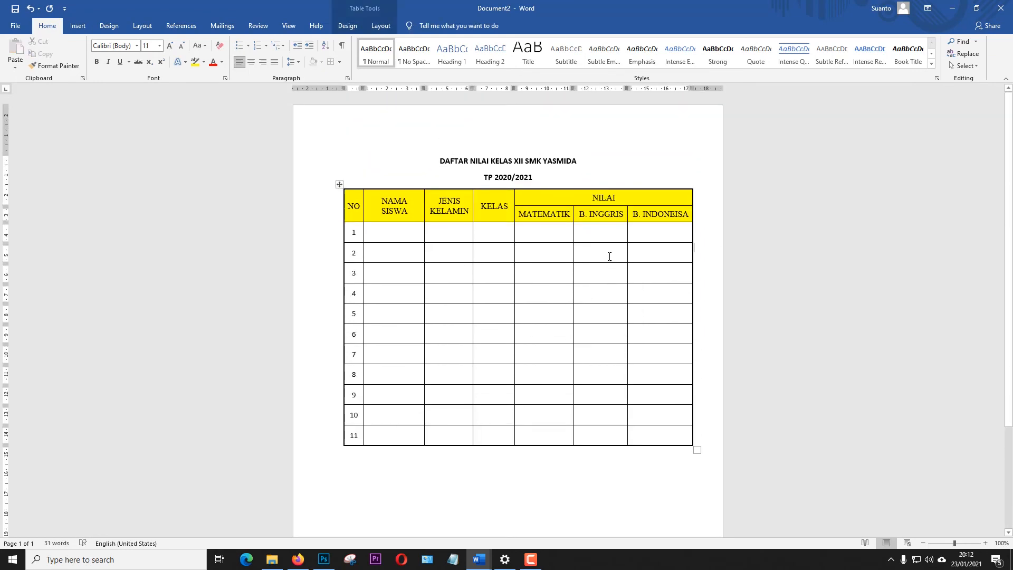